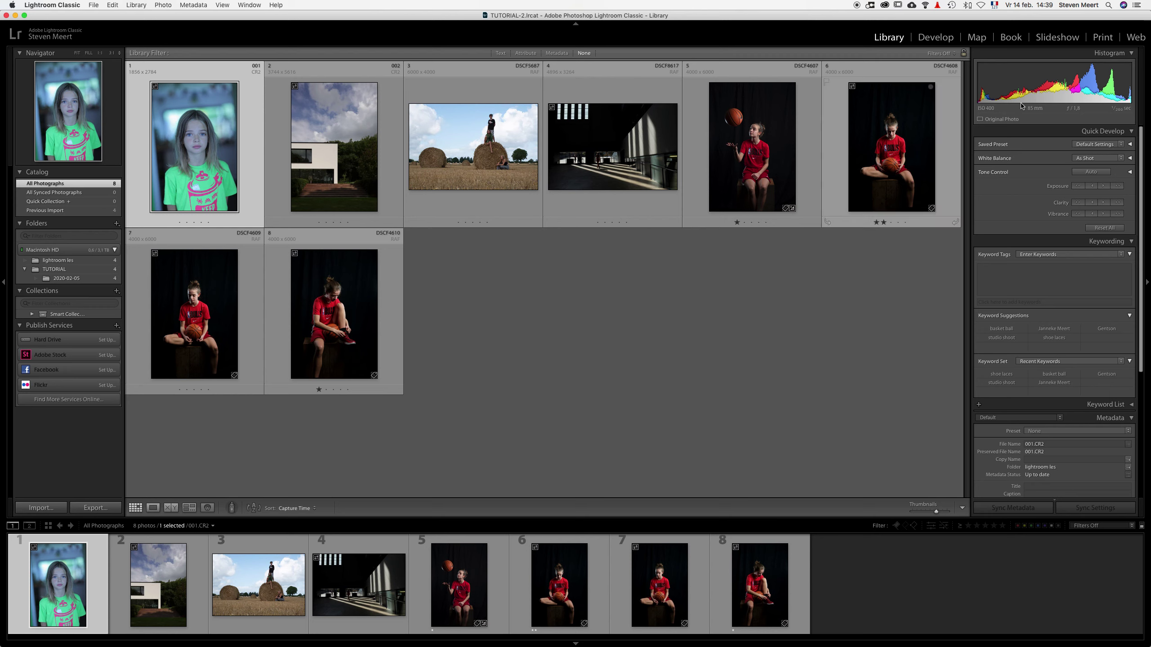
Open photo 001.CR2, the girl in the green shirt, in the Develop module
left_click(936, 37)
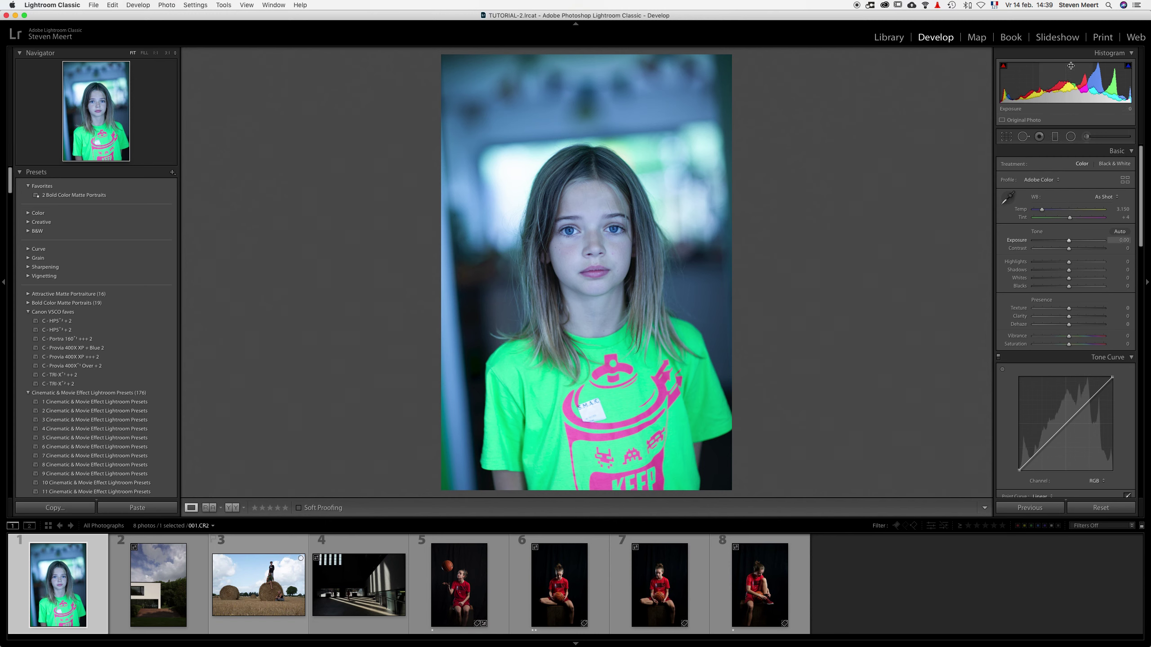
scroll(1051, 326, "down", 10)
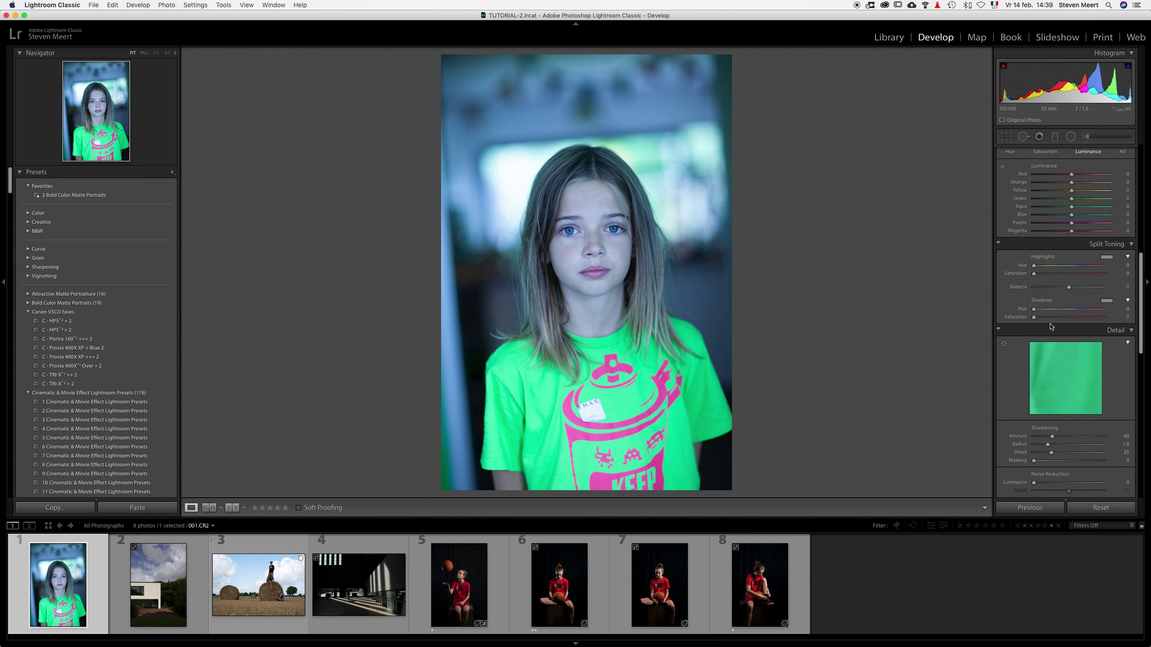
scroll(1050, 326, "up", 10)
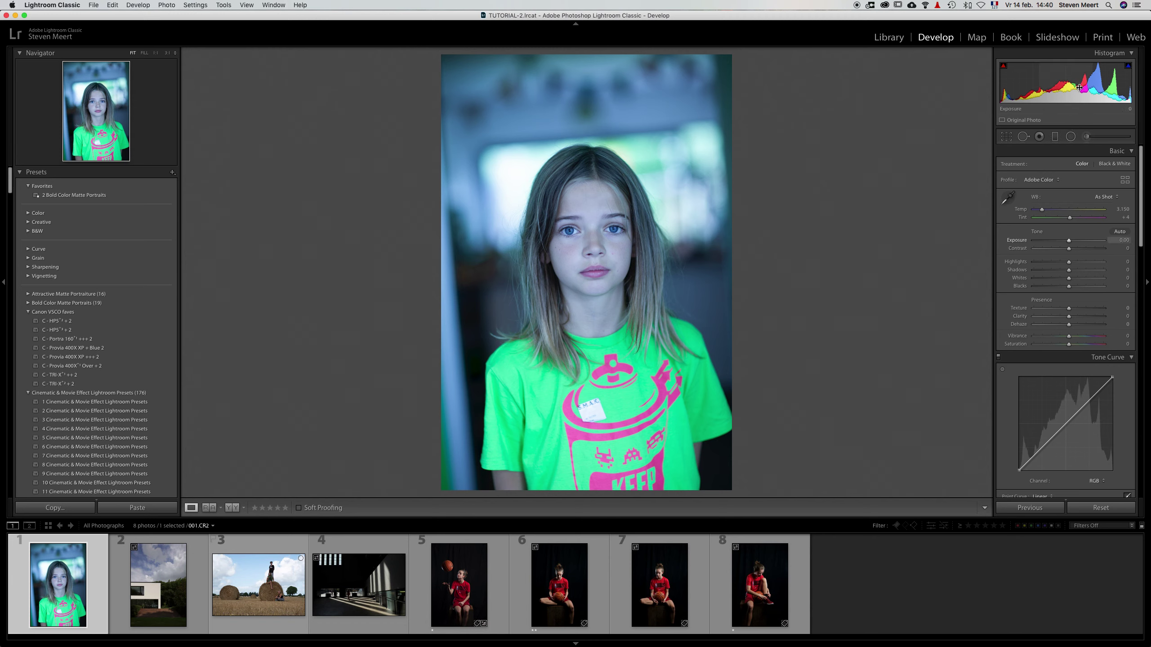
left_click_drag(1080, 87, 1034, 87)
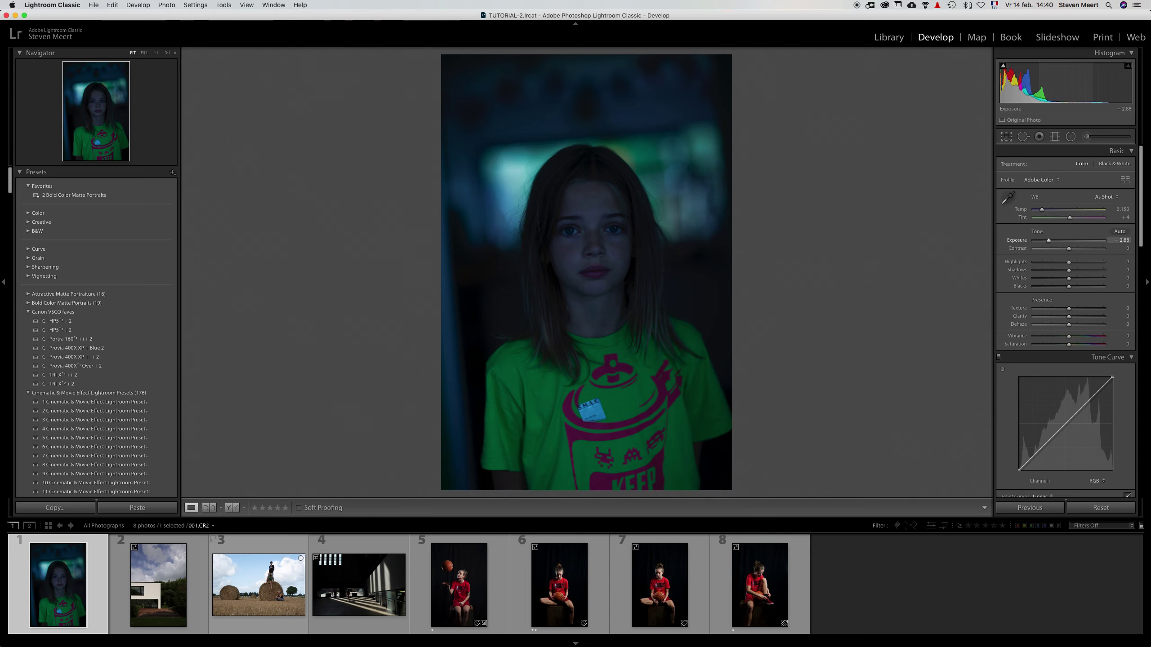
key("super+z")
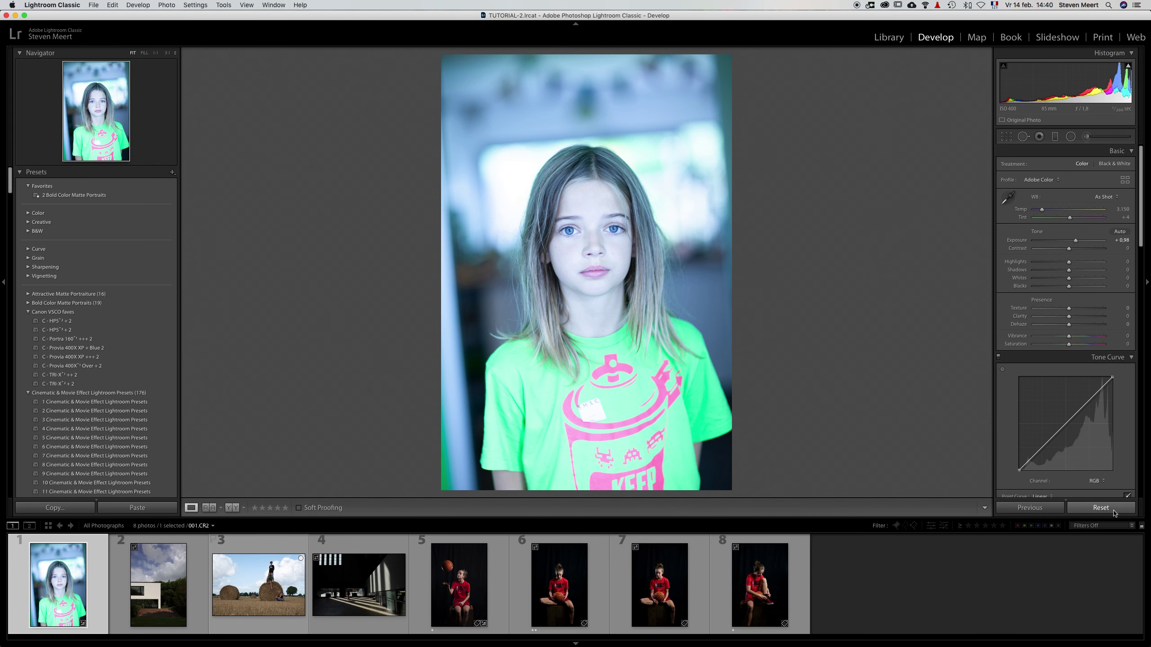
left_click(1113, 511)
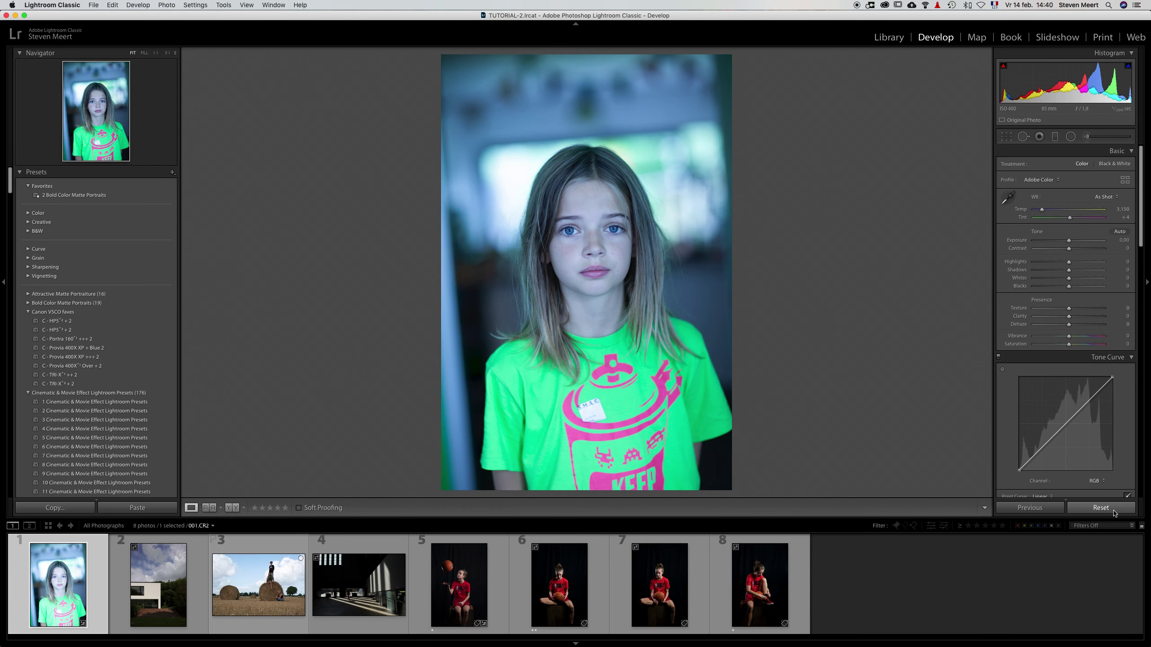
left_click(1006, 138)
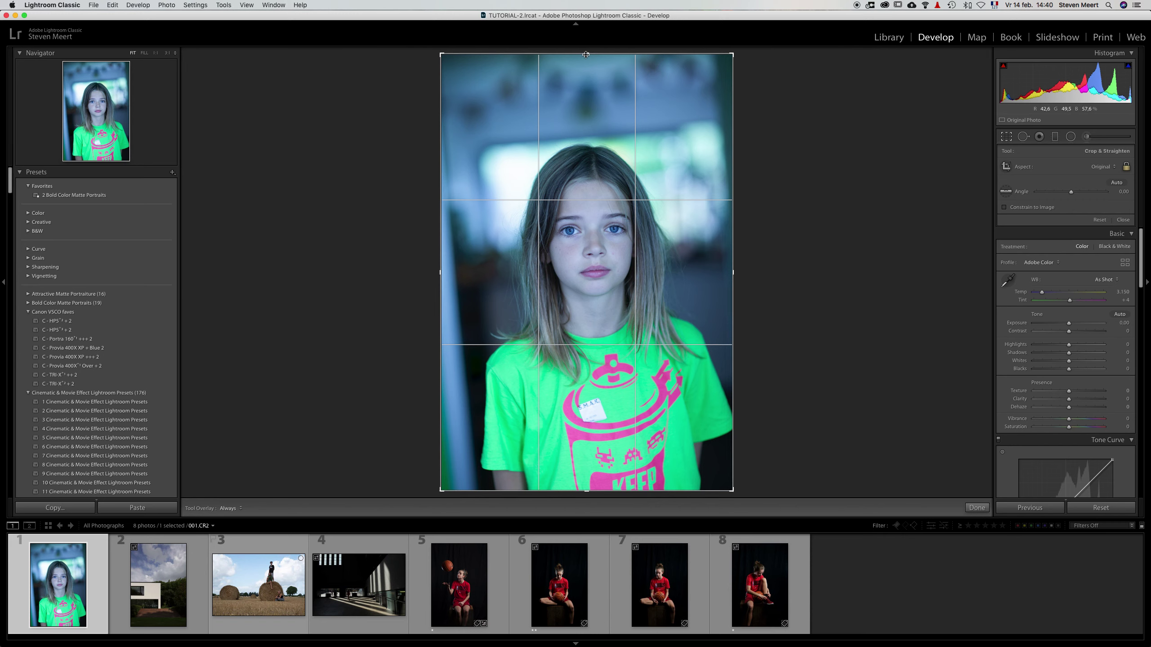
Try tightening the crop from the top edge, undoing an abandoned rotation attempt
mouse_move(588, 54)
left_mouse_down()
mouse_move(593, 103)
mouse_move(599, 53)
left_mouse_up()
mouse_move(439, 54)
left_mouse_down()
mouse_move(421, 63)
mouse_move(433, 52)
left_mouse_up()
key("super+z")
key("super+z")
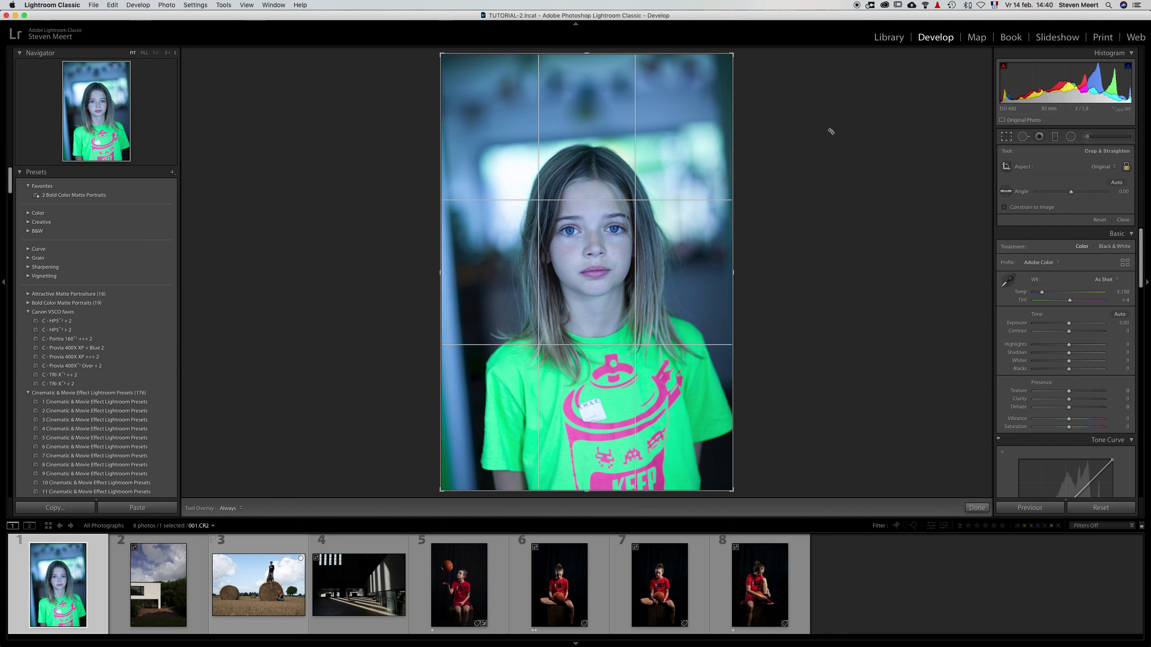
mouse_move(586, 54)
left_mouse_down()
mouse_move(586, 118)
mouse_move(603, 44)
left_mouse_up()
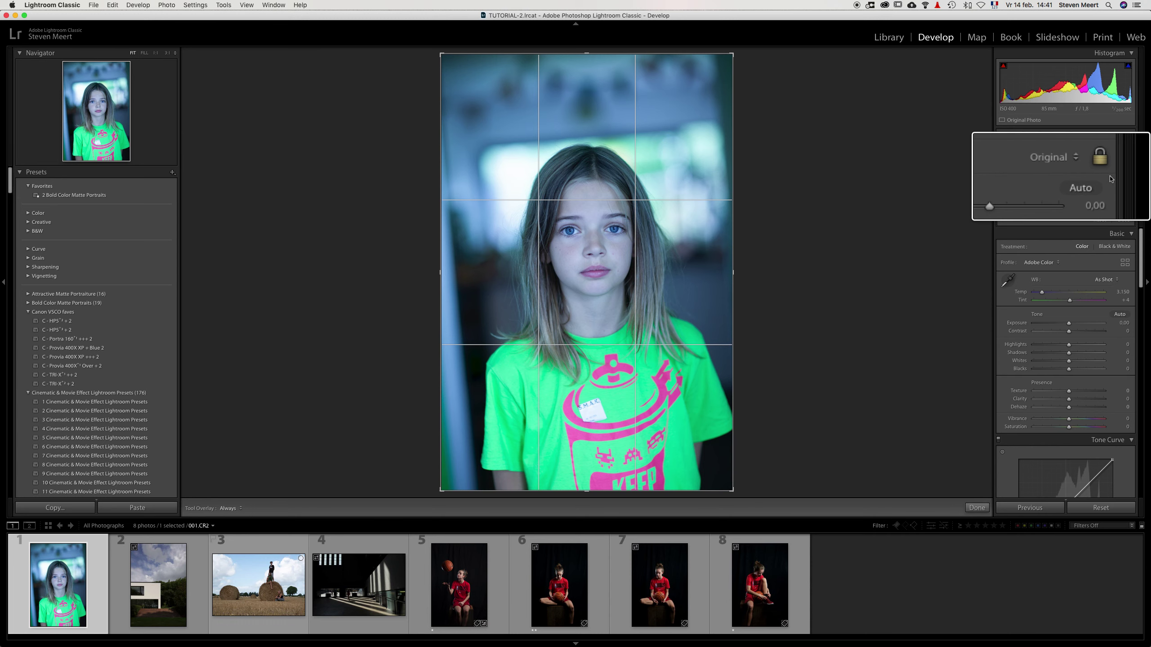
Unlock the aspect ratio, try a 1 x 1 square crop, then reset to full frame and begin straightening
left_click(1099, 164)
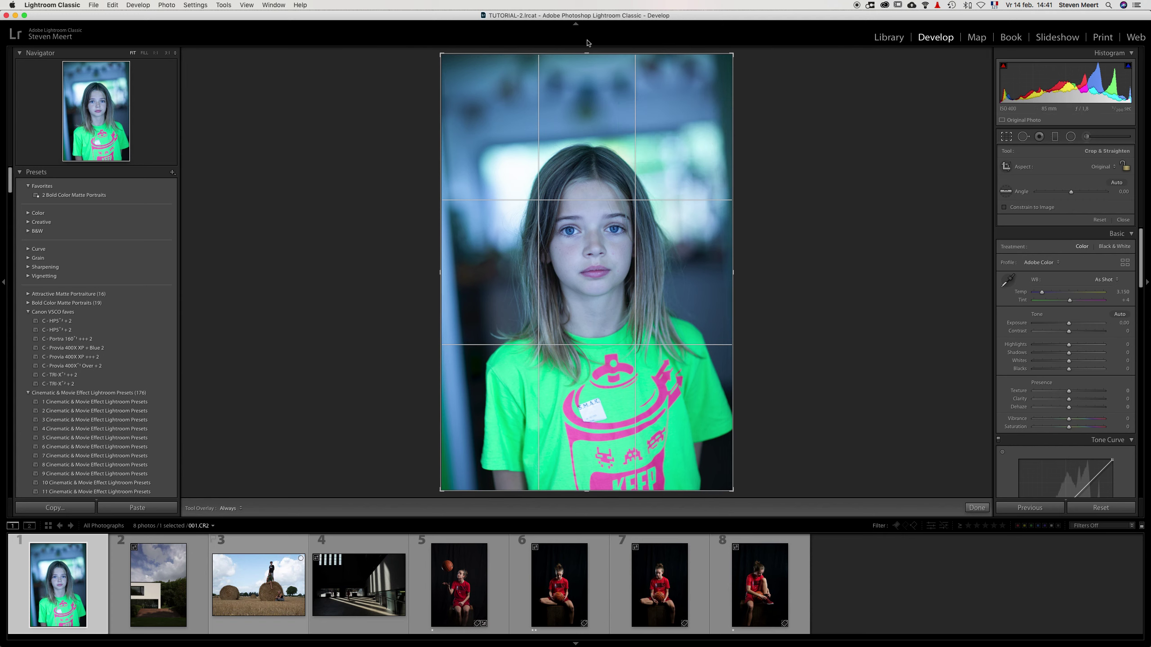
mouse_move(587, 54)
left_mouse_down()
mouse_move(592, 250)
mouse_move(602, 47)
left_mouse_up()
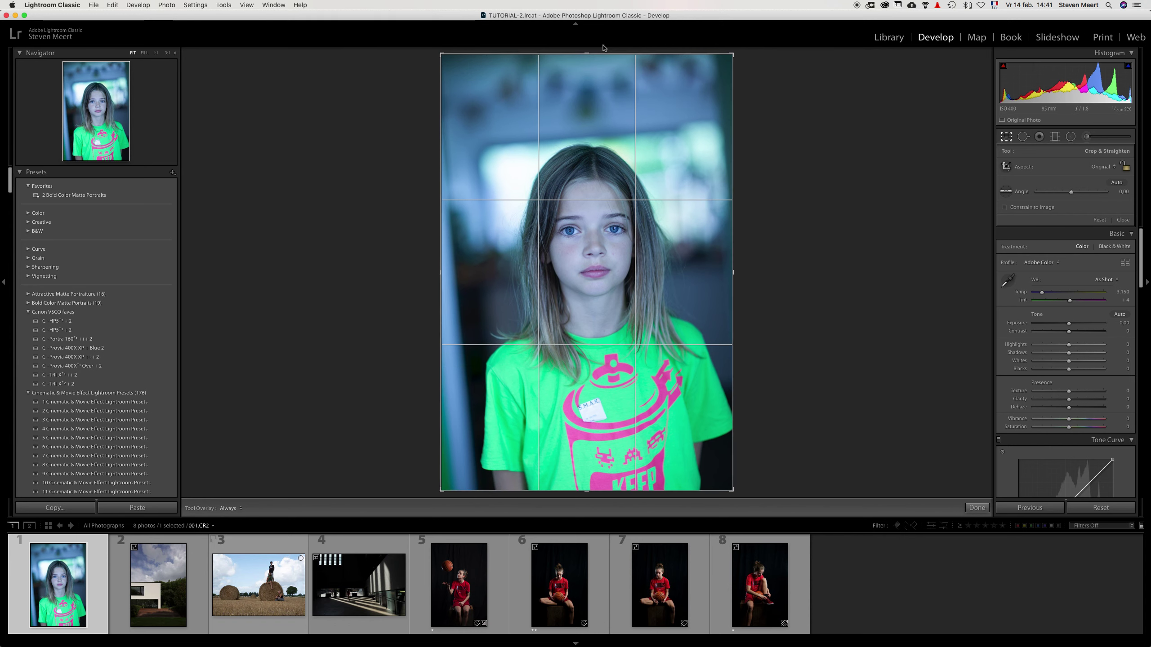
left_click(1114, 169)
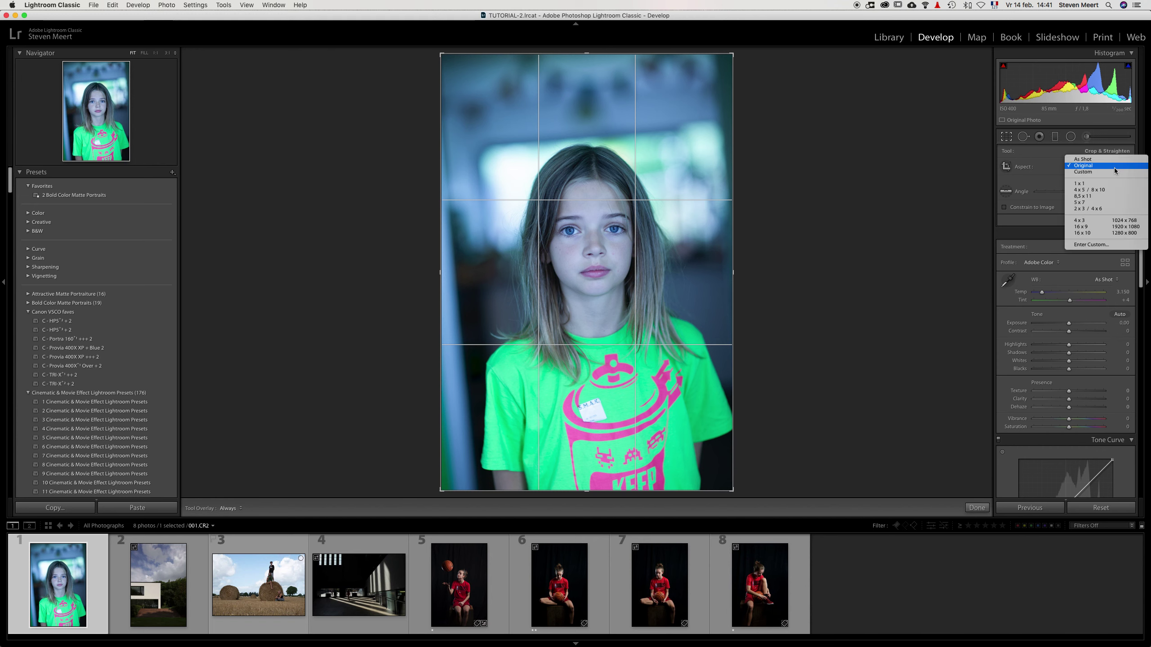
left_click(1080, 183)
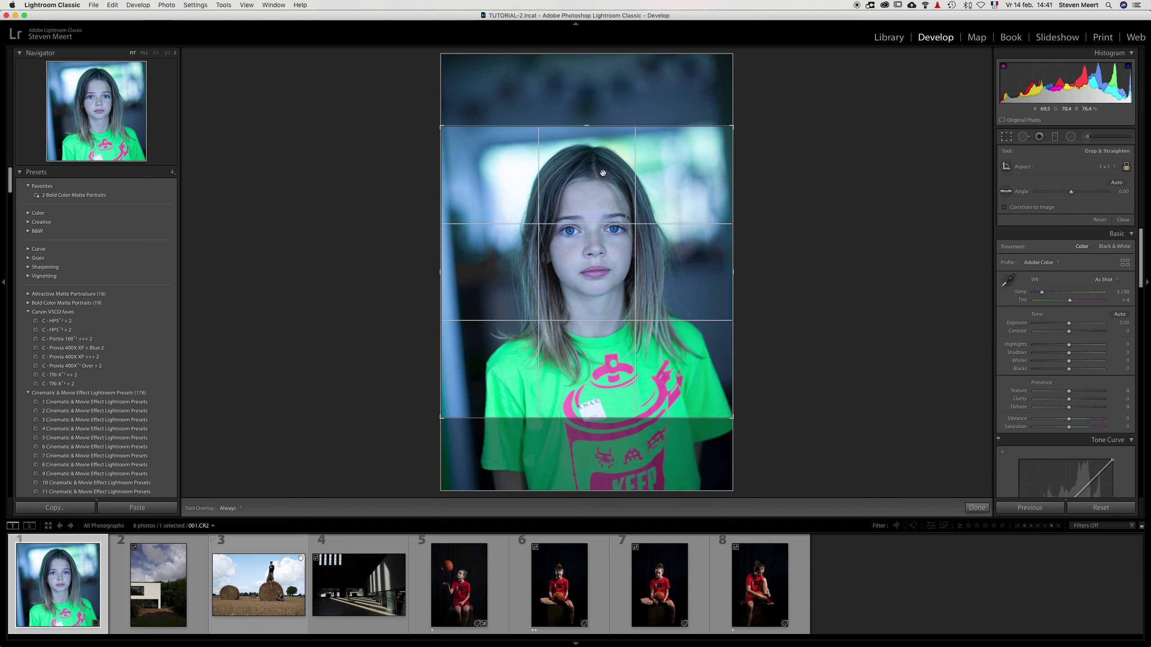
mouse_move(586, 125)
left_mouse_down()
mouse_move(586, 199)
mouse_move(586, 125)
left_mouse_up()
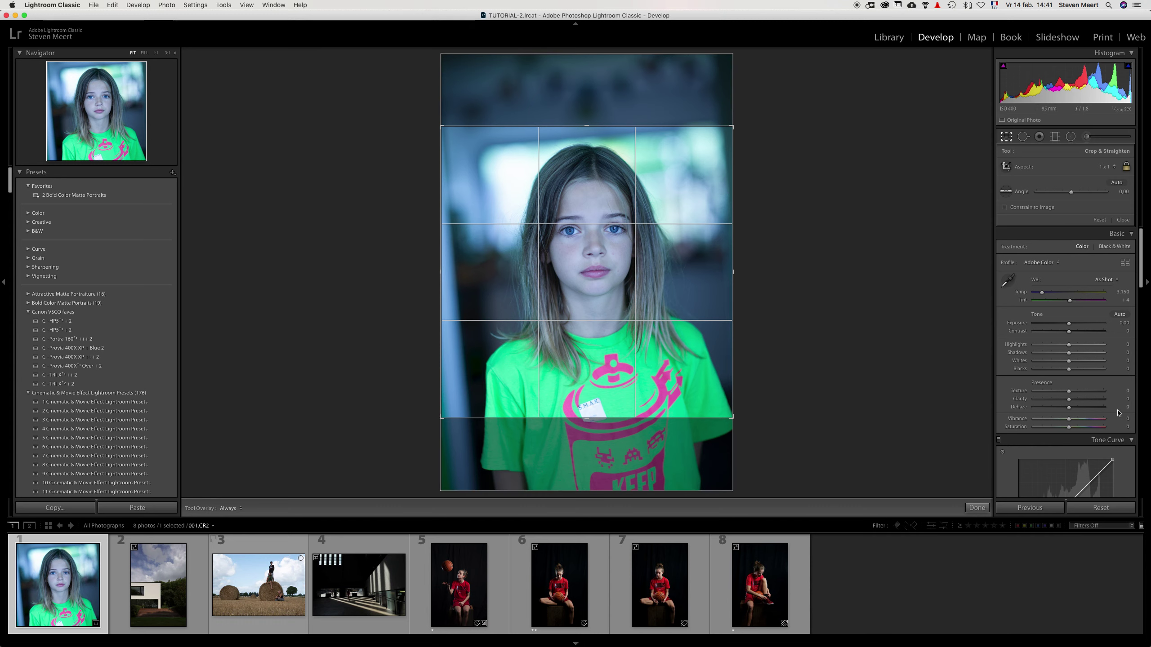
left_click(1111, 514)
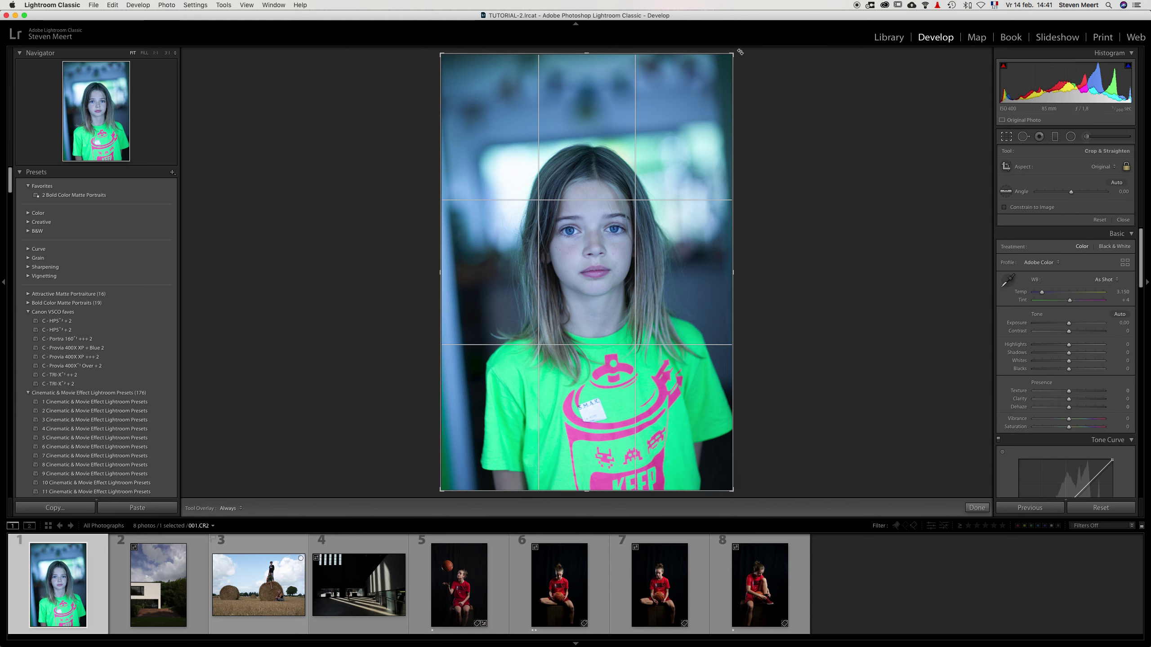
left_click_drag(740, 51, 759, 63)
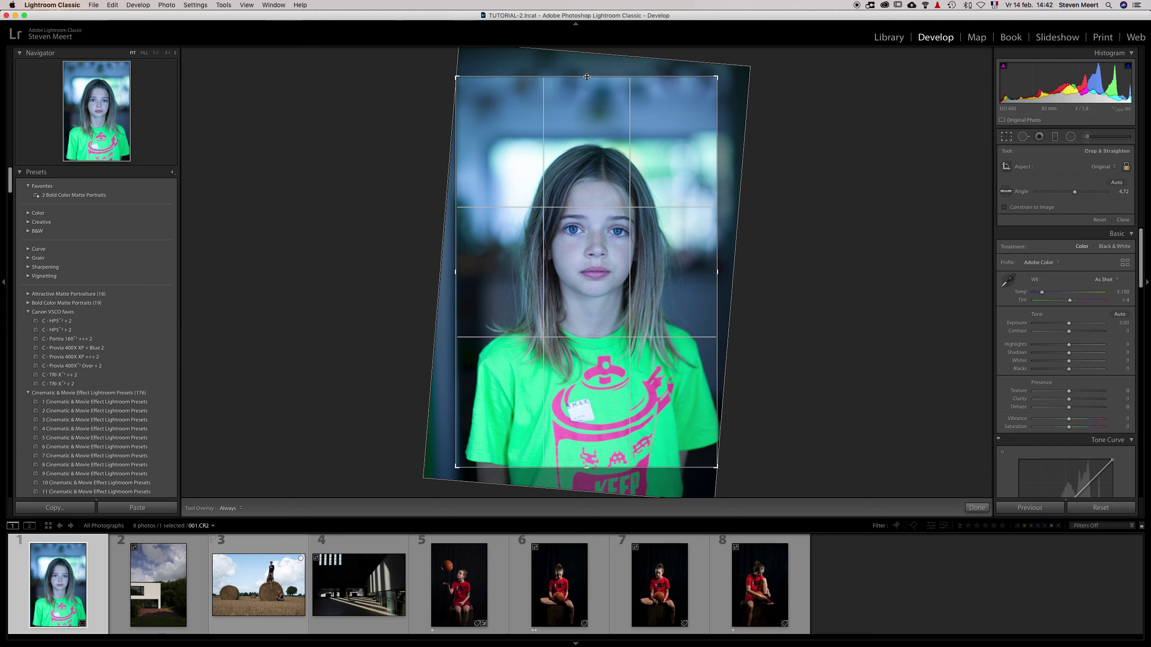
Tighten the 4.72° rotated crop from the top, shift the photo left, and apply it
left_click_drag(586, 77, 586, 90)
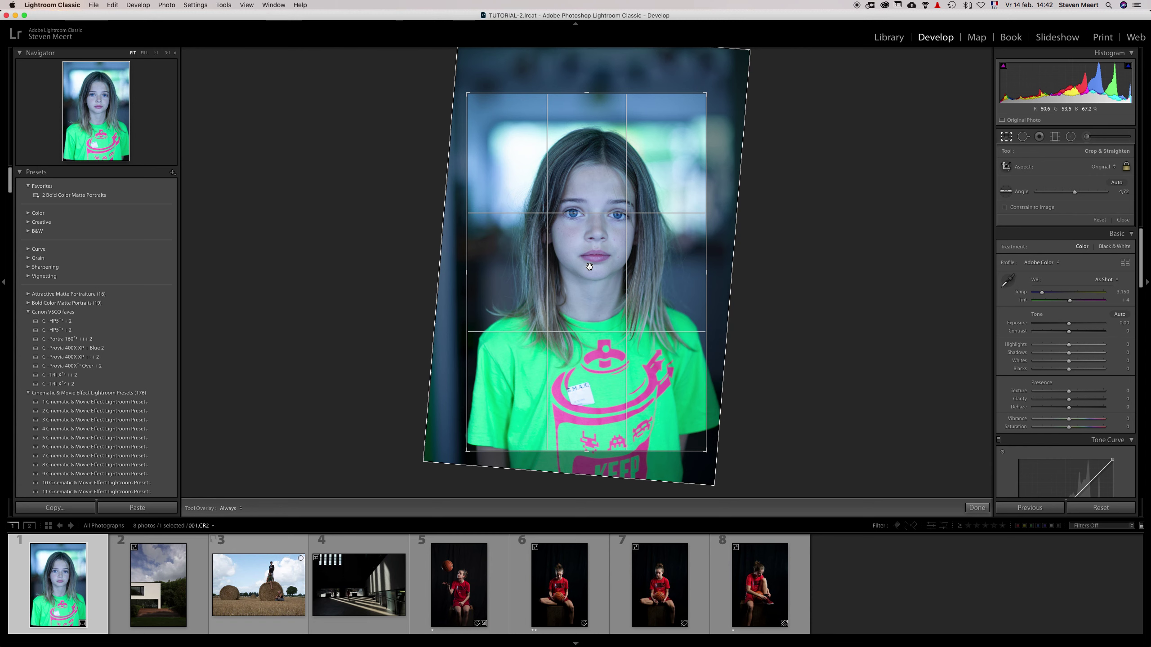
left_click_drag(589, 267, 580, 266)
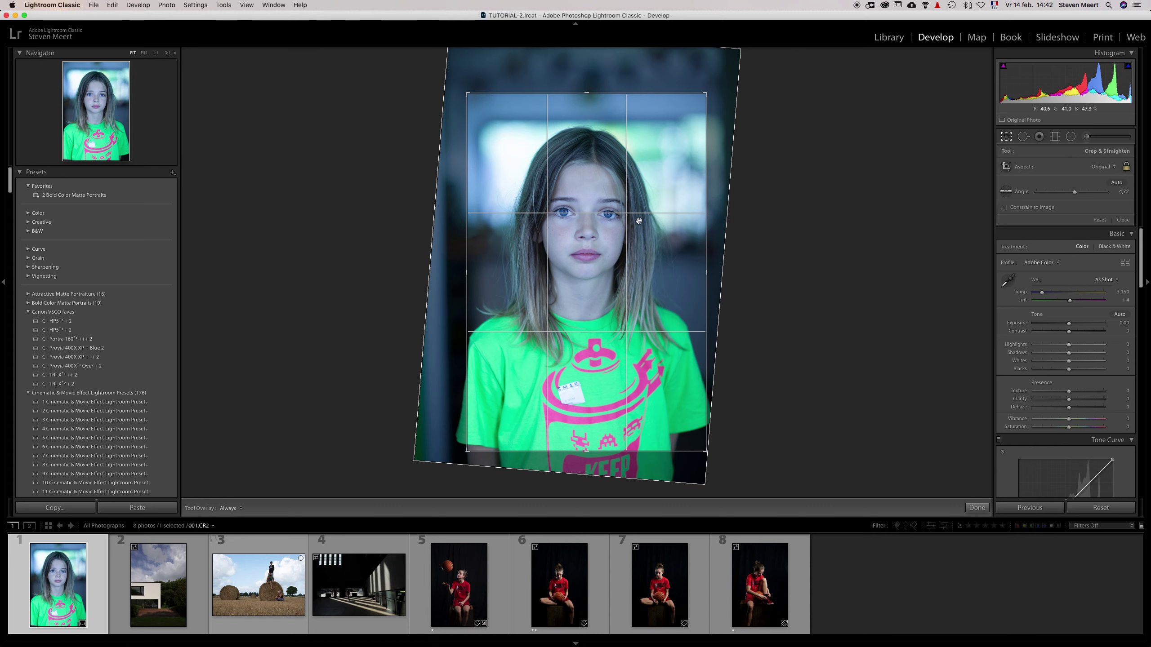
left_click(1006, 138)
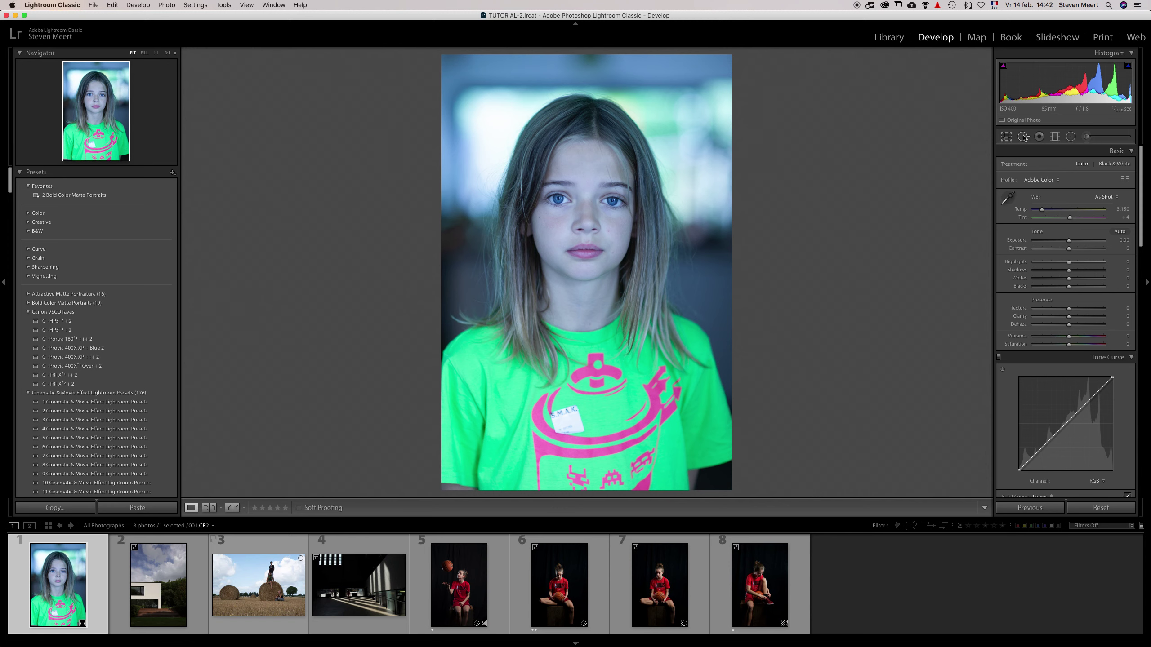
Heal two cheek blemishes at 3:1 zoom, undo the last heal, and return to the full view
left_click(1023, 137)
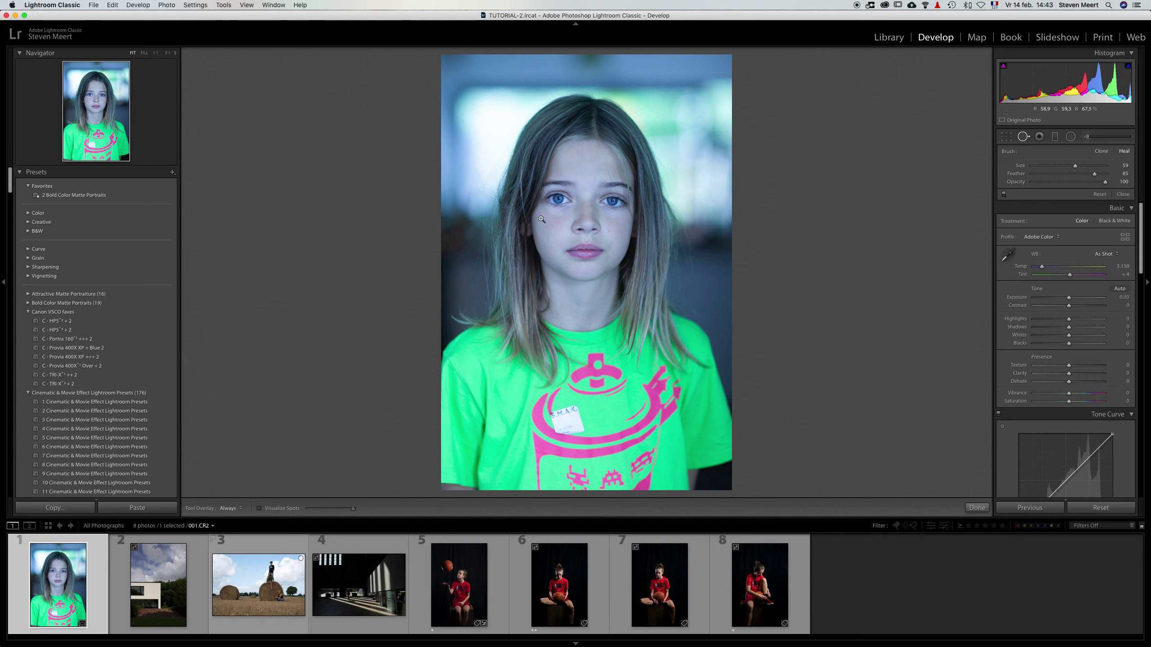
left_click(540, 219)
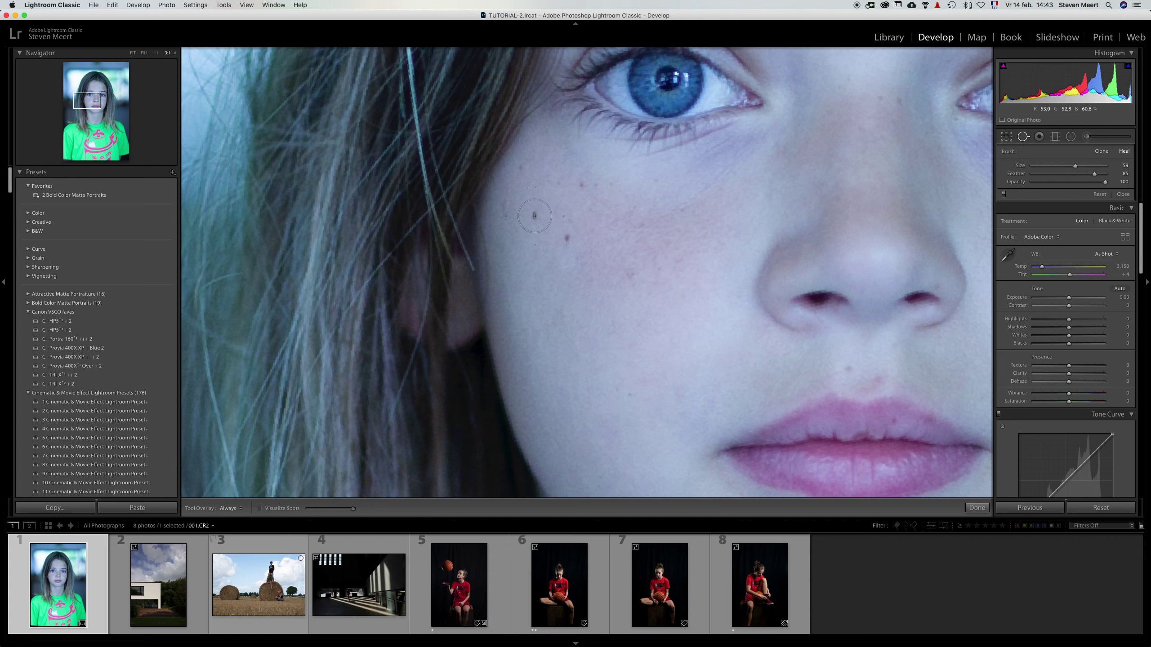
left_click(535, 216)
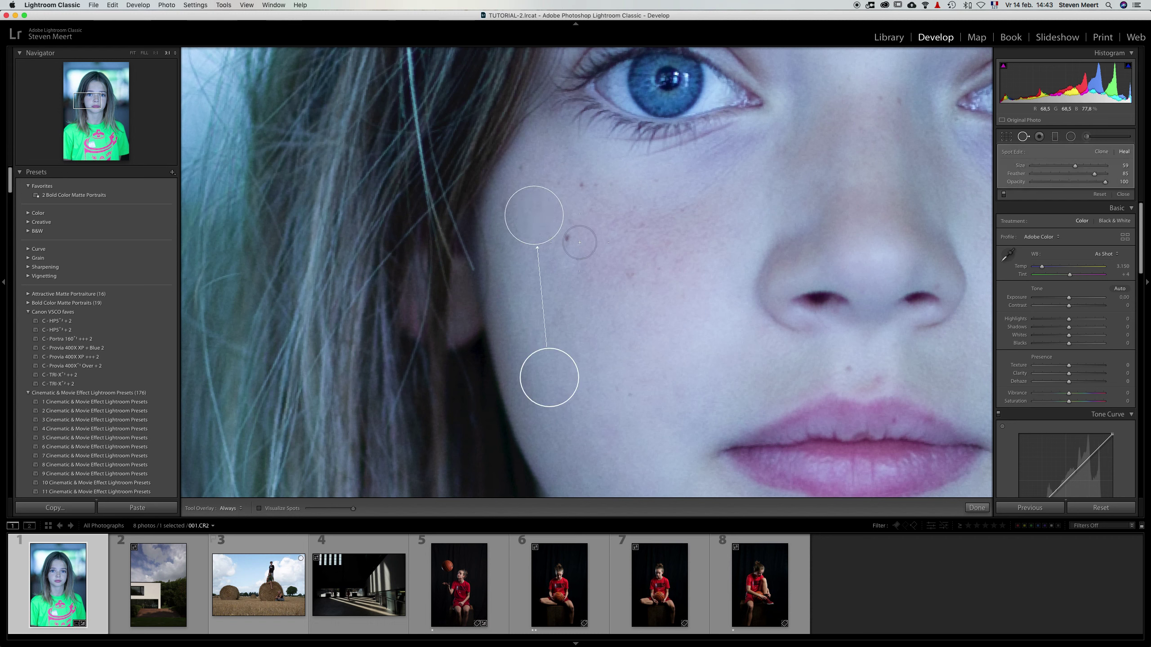
left_click(569, 239)
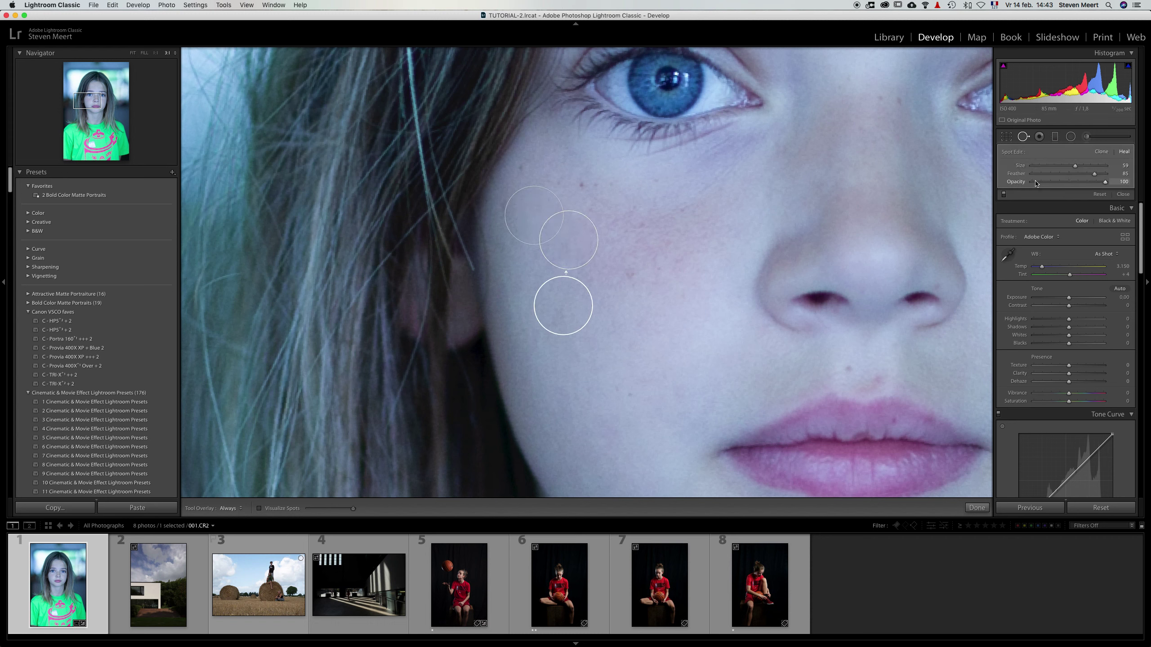
left_click(1022, 137)
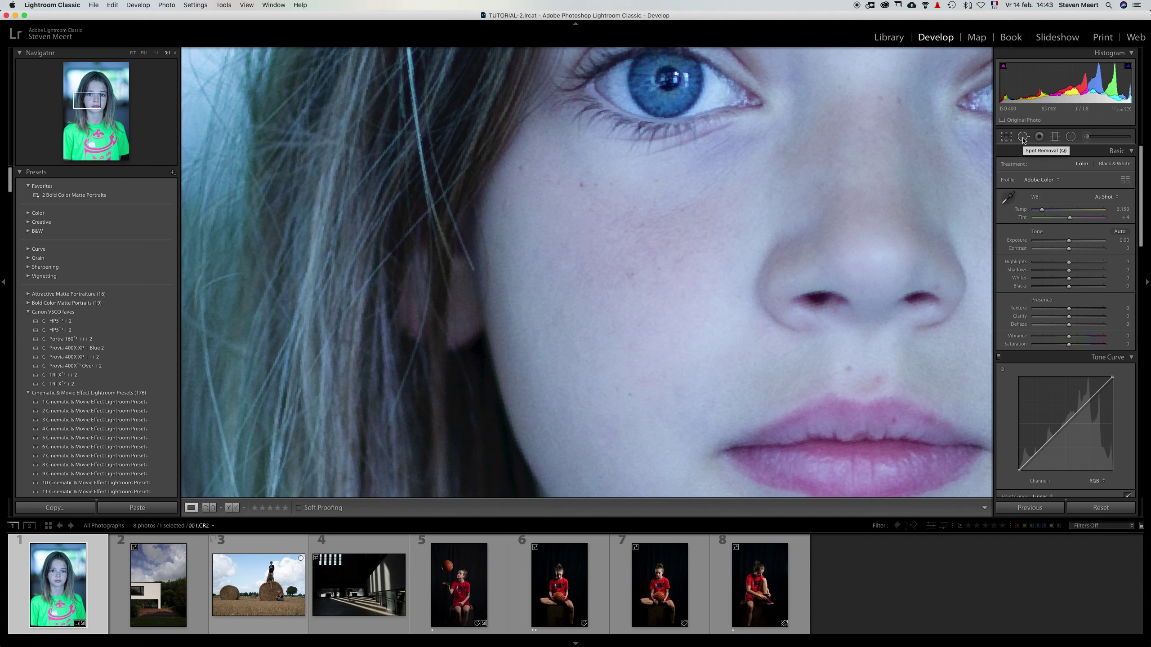
key("super+z")
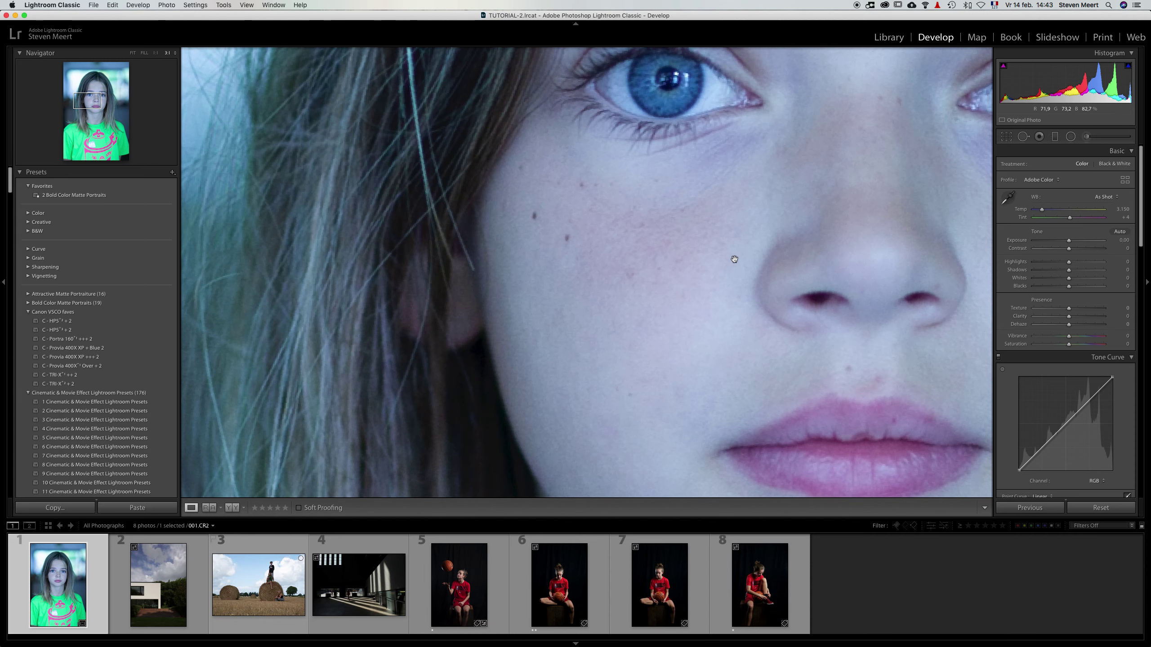
key("z")
key("z")
key("z")
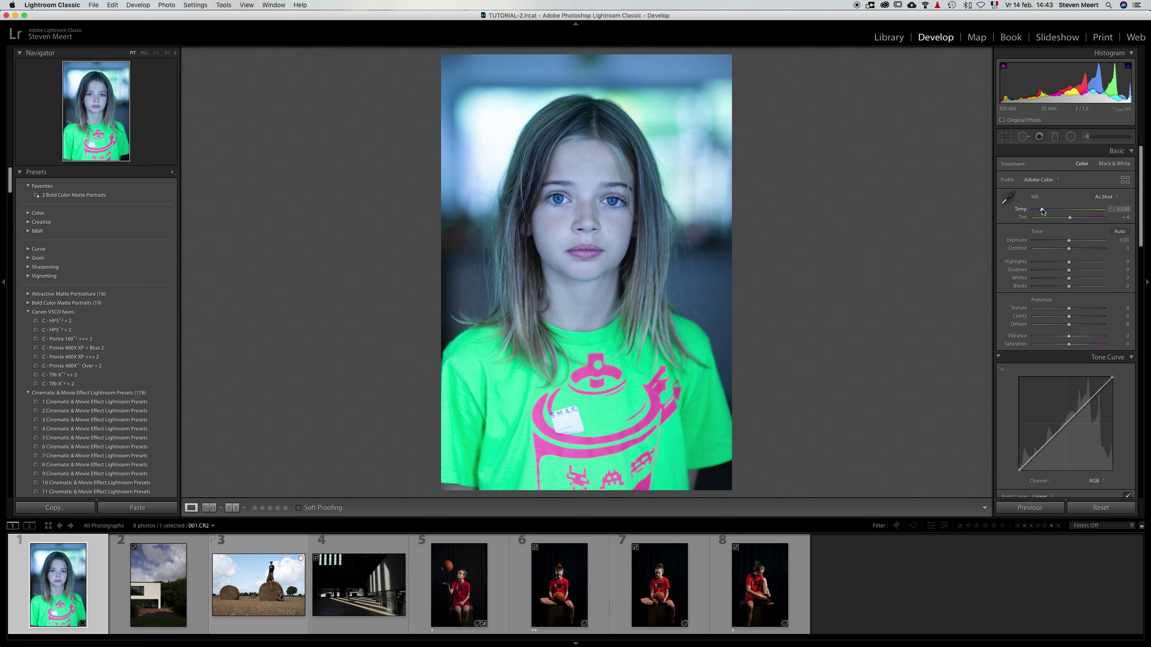
Warm the white balance to Temp 4,357 with Tint +10
left_click_drag(1043, 211, 1049, 212)
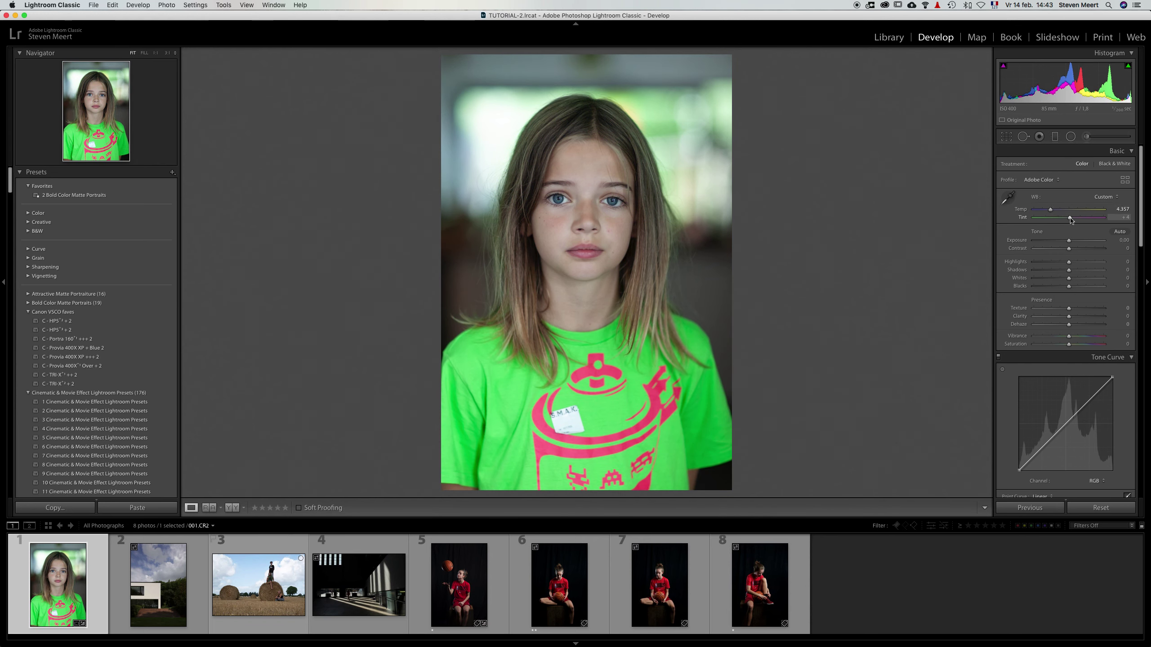
mouse_move(1069, 219)
left_mouse_down()
mouse_move(1086, 221)
mouse_move(1072, 219)
left_mouse_up()
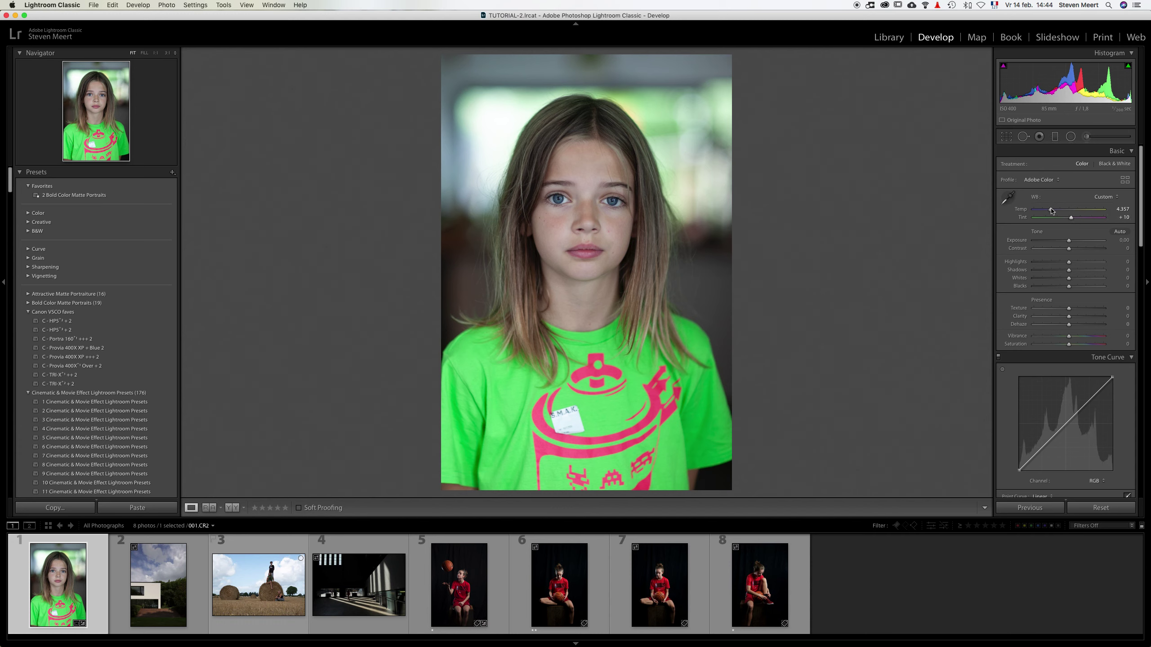
Sample the white shirt label as neutral, giving Temp 5,500 and Tint +31
left_click(1008, 200)
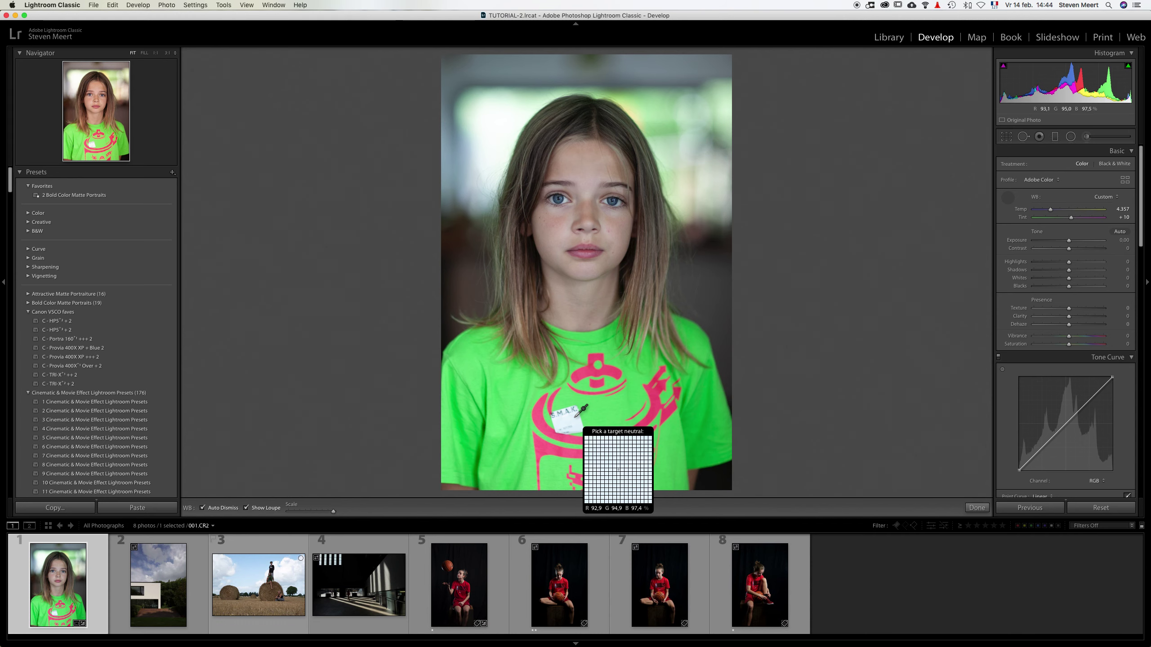
left_click(577, 417)
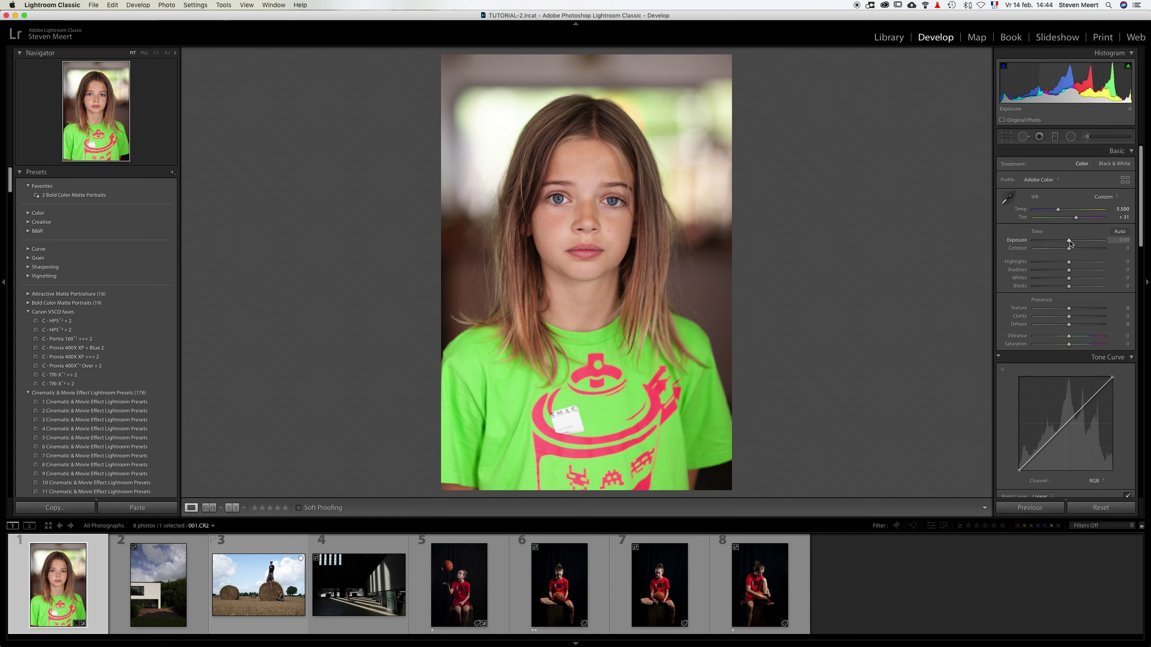
Lower exposure to −0.65, try contrast at +97 and −100, then reset contrast to 0
left_click_drag(1070, 242, 1063, 243)
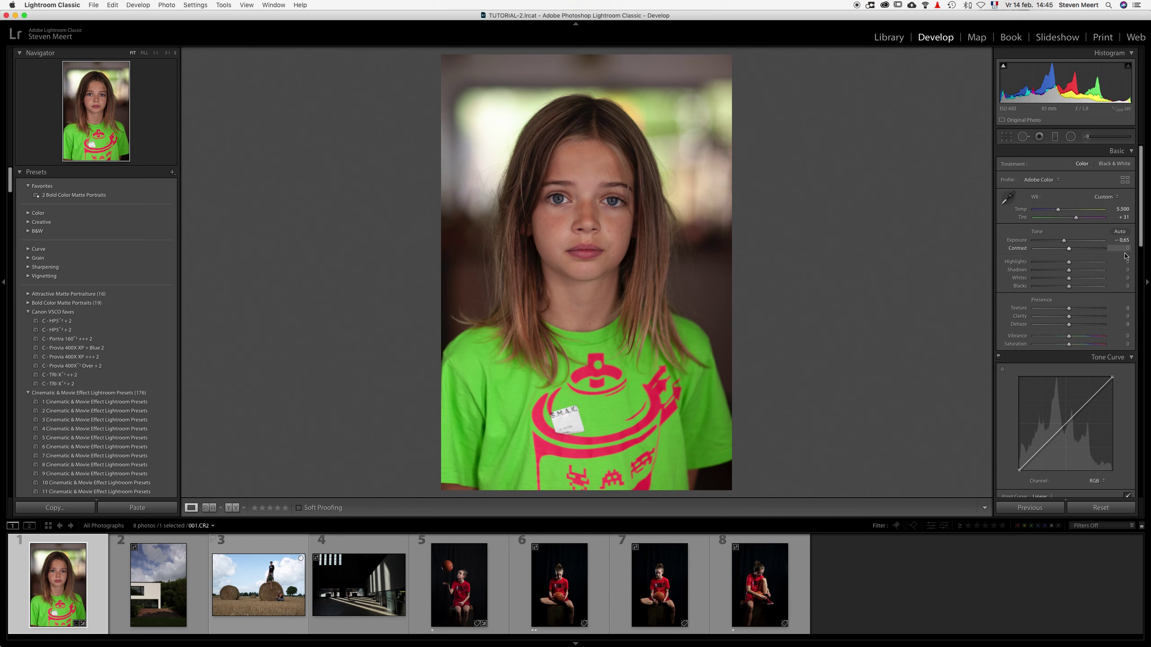
mouse_move(1066, 244)
left_mouse_down()
mouse_move(1055, 244)
mouse_move(1083, 244)
mouse_move(1065, 245)
left_mouse_up()
left_click_drag(1070, 251, 1103, 256)
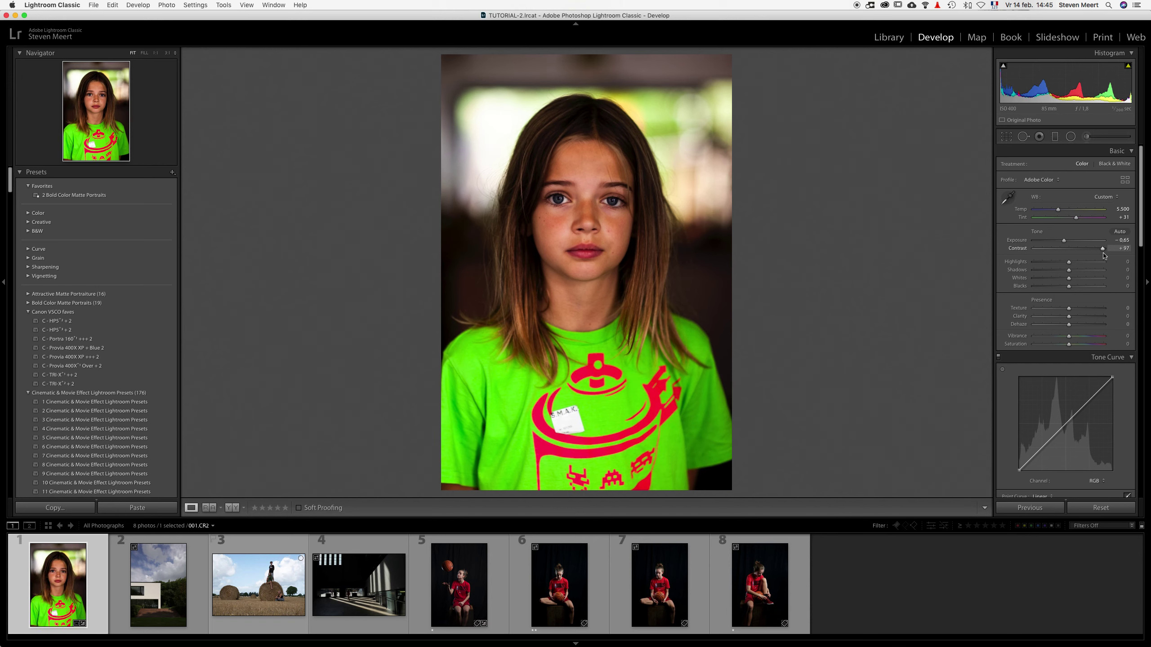
left_click_drag(1103, 255, 1031, 250)
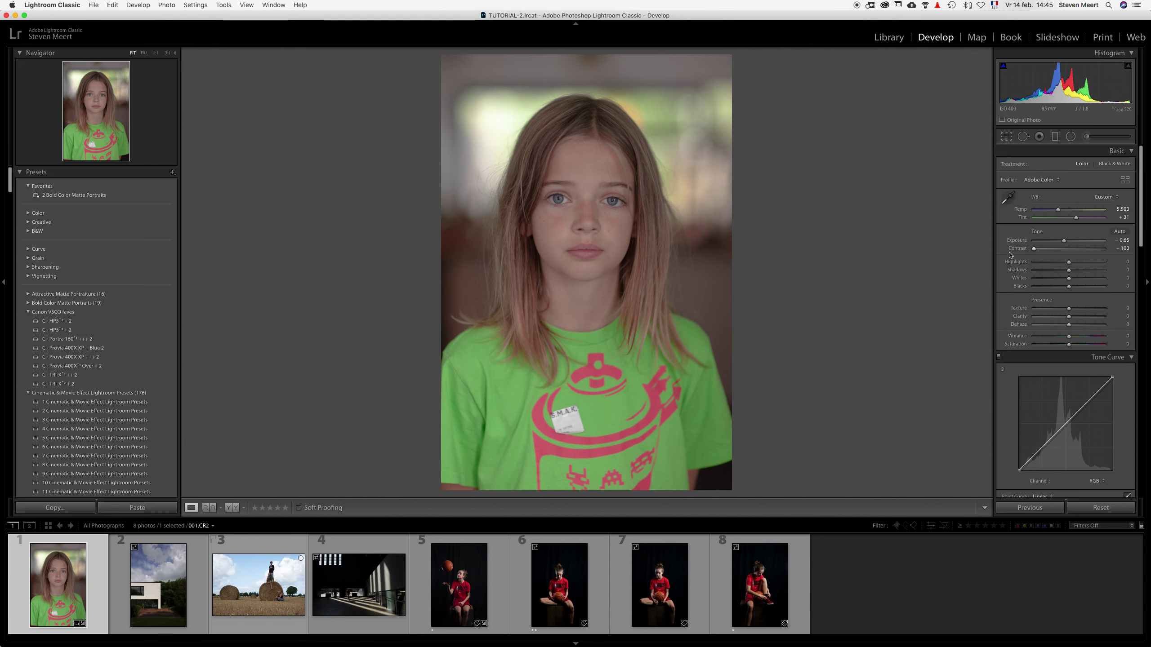
double_click(1019, 250)
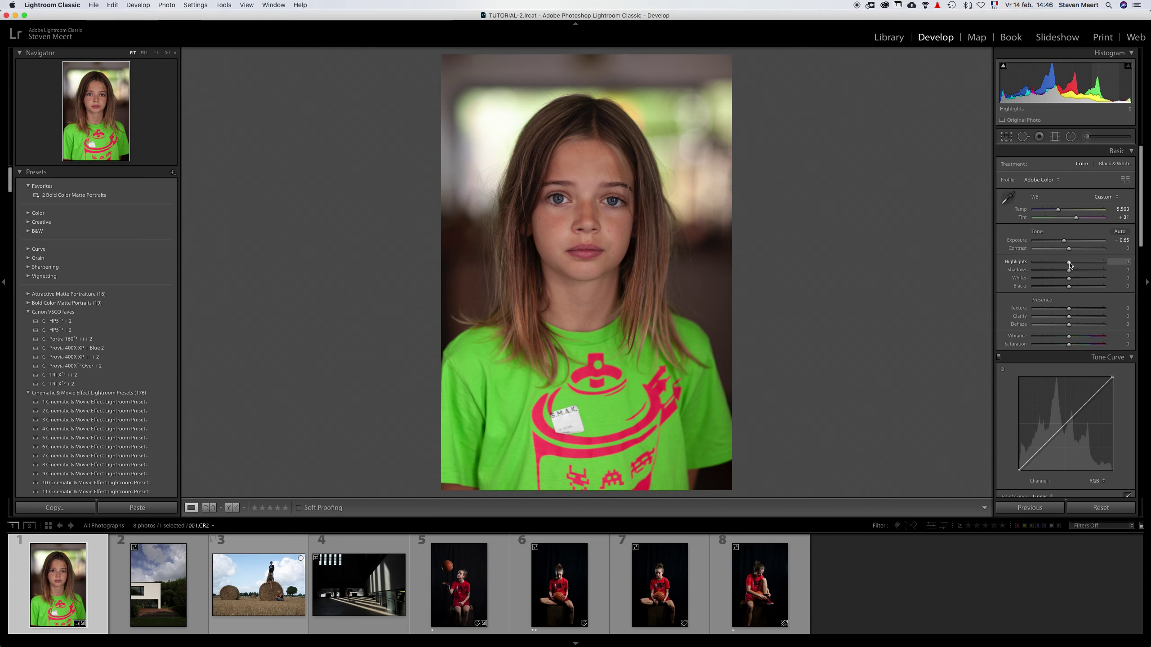
Set Highlights to −32, Shadows to −100 and Blacks to −69
mouse_move(1069, 266)
left_mouse_down()
mouse_move(1041, 266)
mouse_move(1068, 266)
mouse_move(1048, 267)
mouse_move(1058, 269)
left_mouse_up()
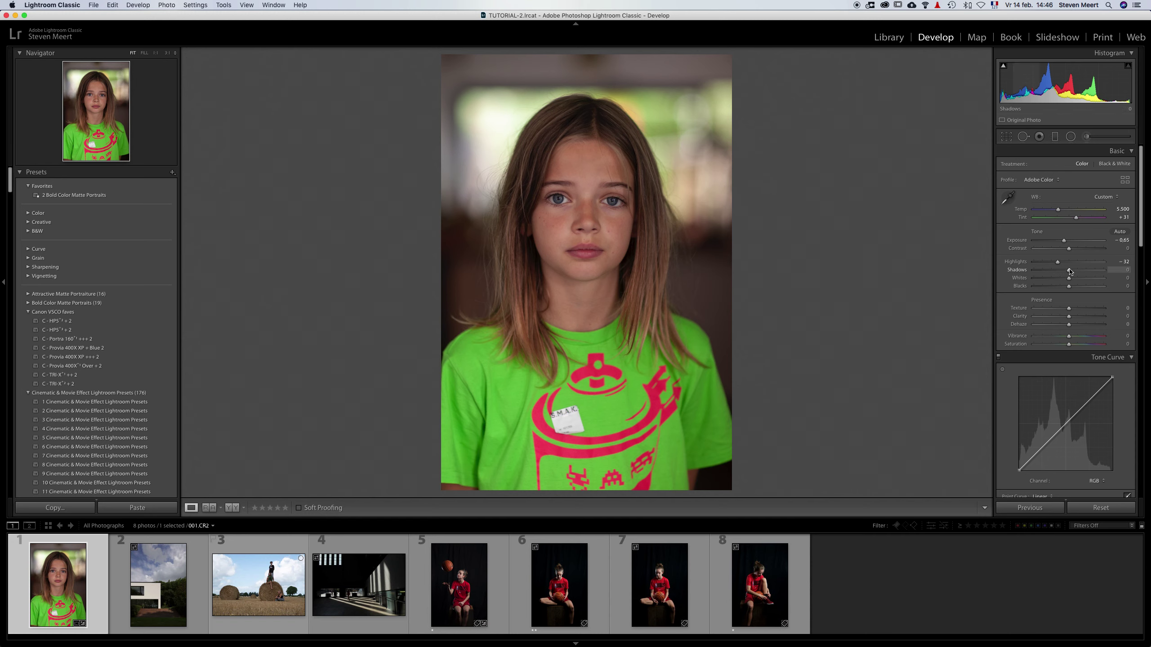
left_click_drag(1070, 271, 1016, 275)
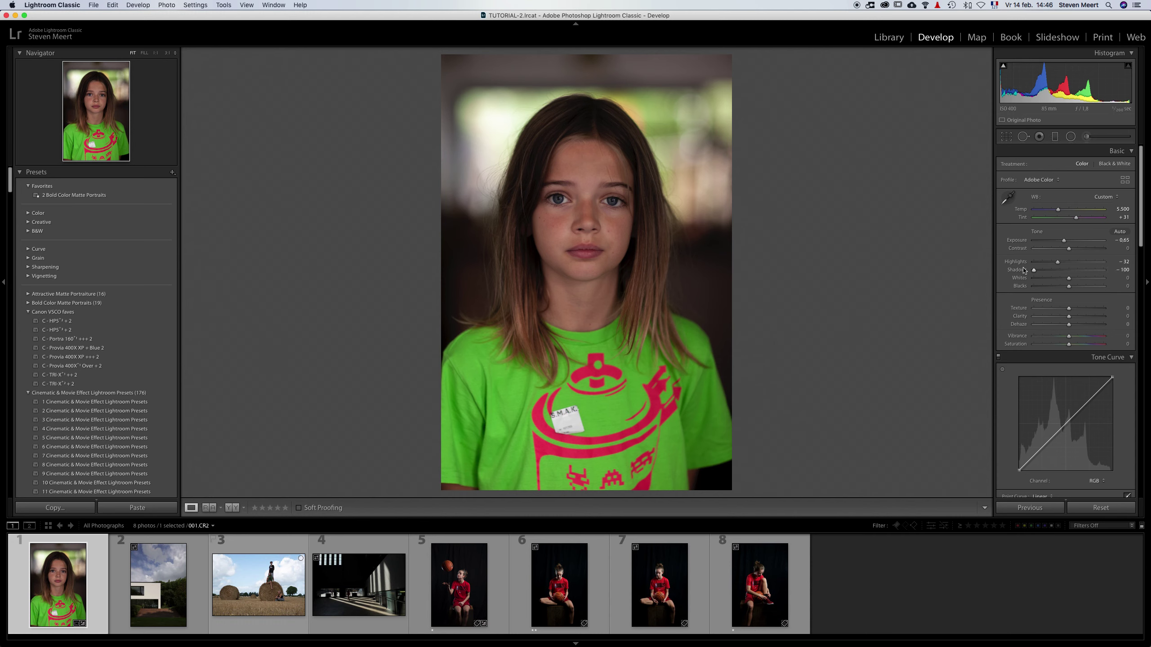
left_click_drag(1070, 288, 1045, 289)
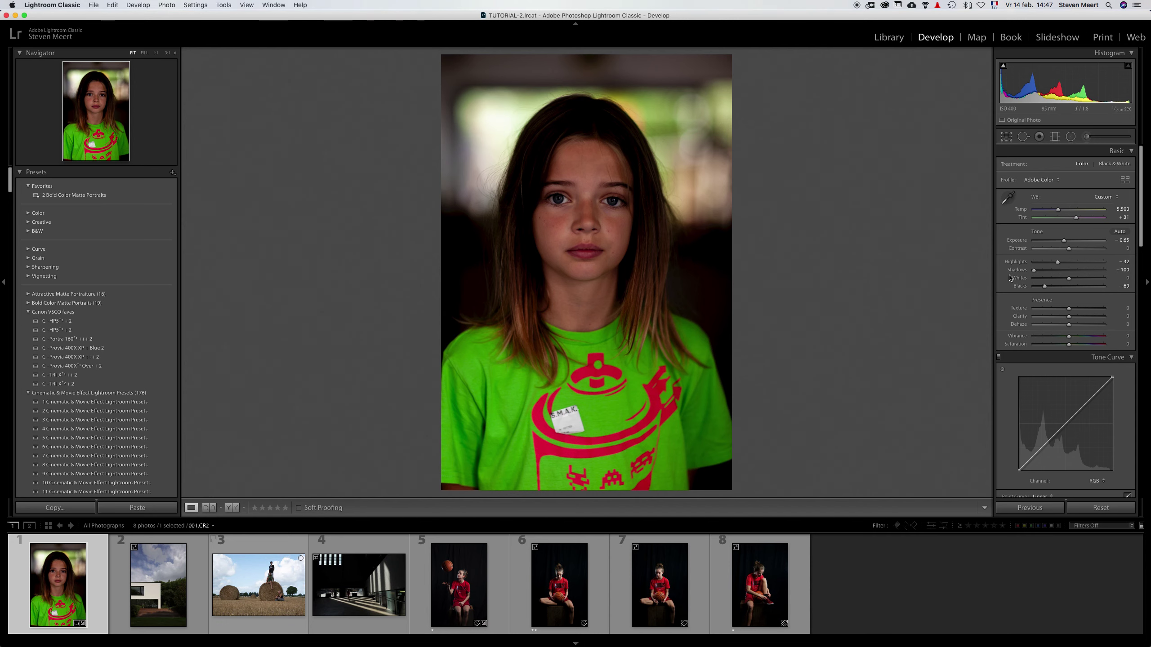
Reset Blacks and Shadows to 0, leaving Highlights at −32
double_click(1021, 287)
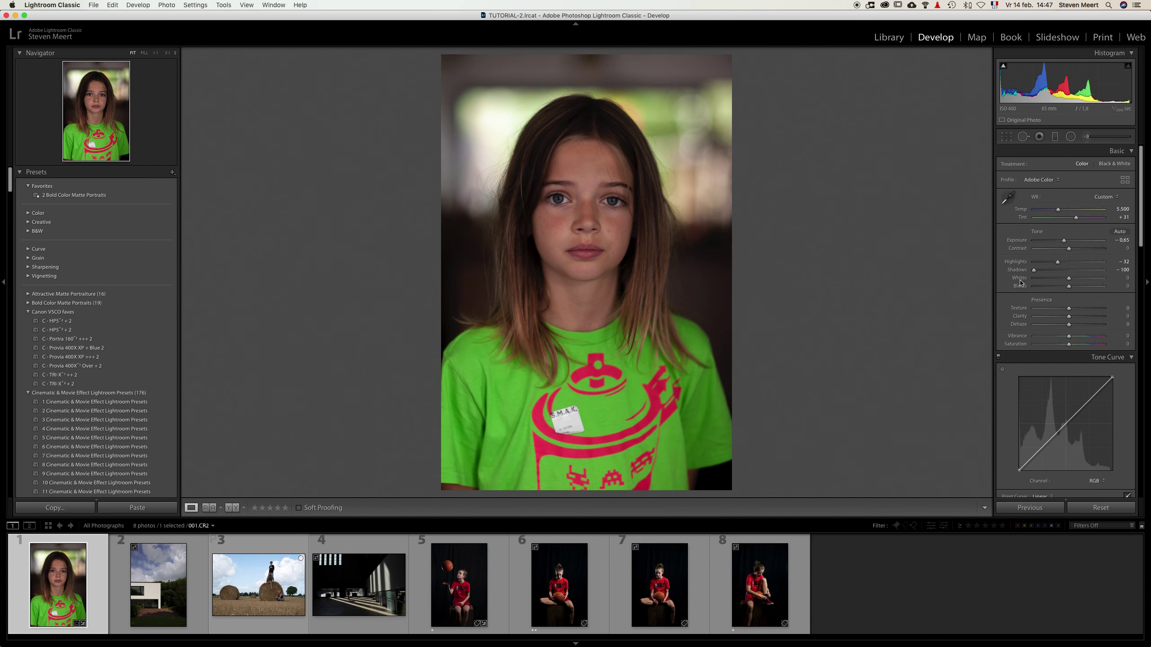
double_click(1018, 271)
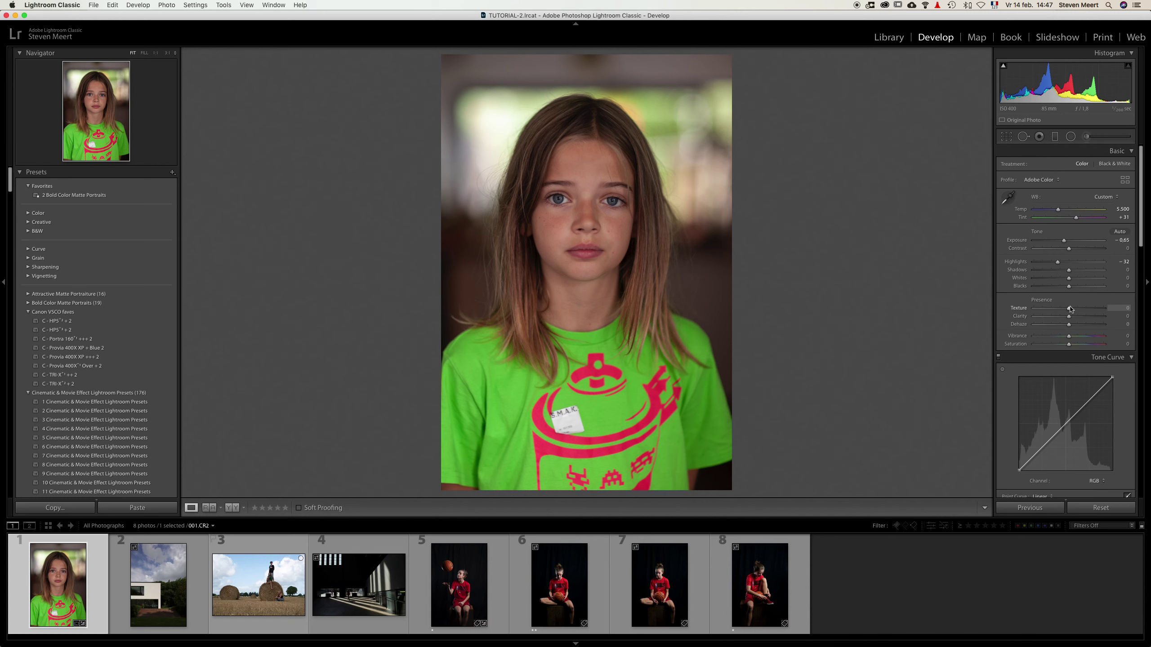
Settle Texture at +5 and preview Clarity at maximum before settling it at +6
left_click_drag(1070, 308, 1104, 314)
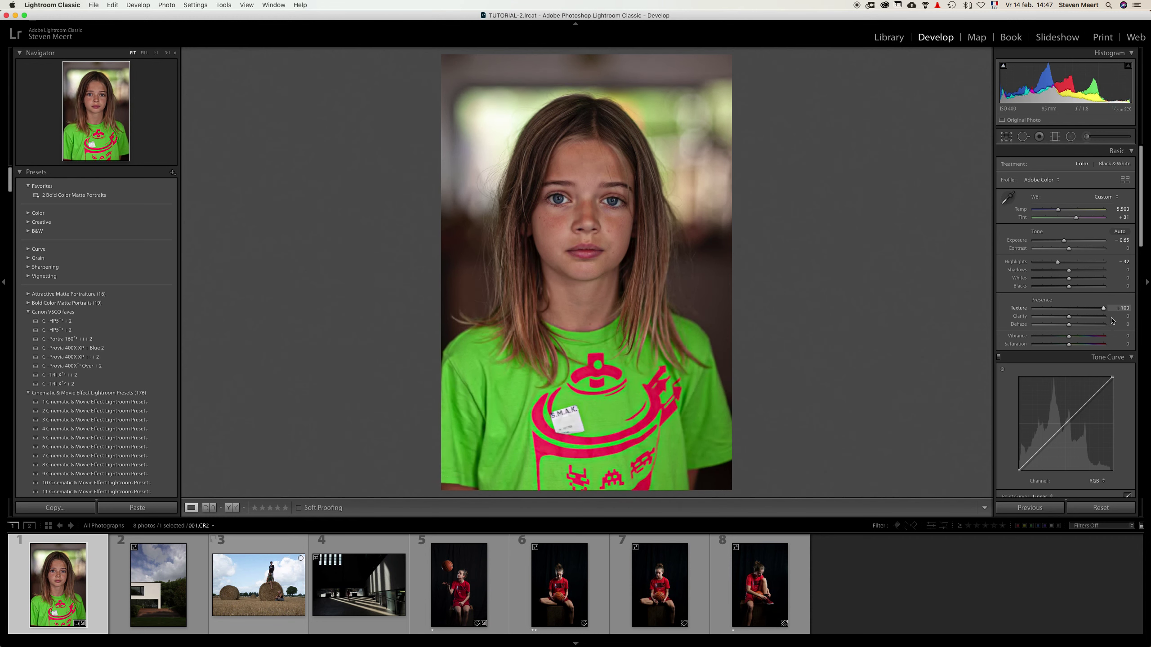
left_click_drag(1079, 312, 1070, 310)
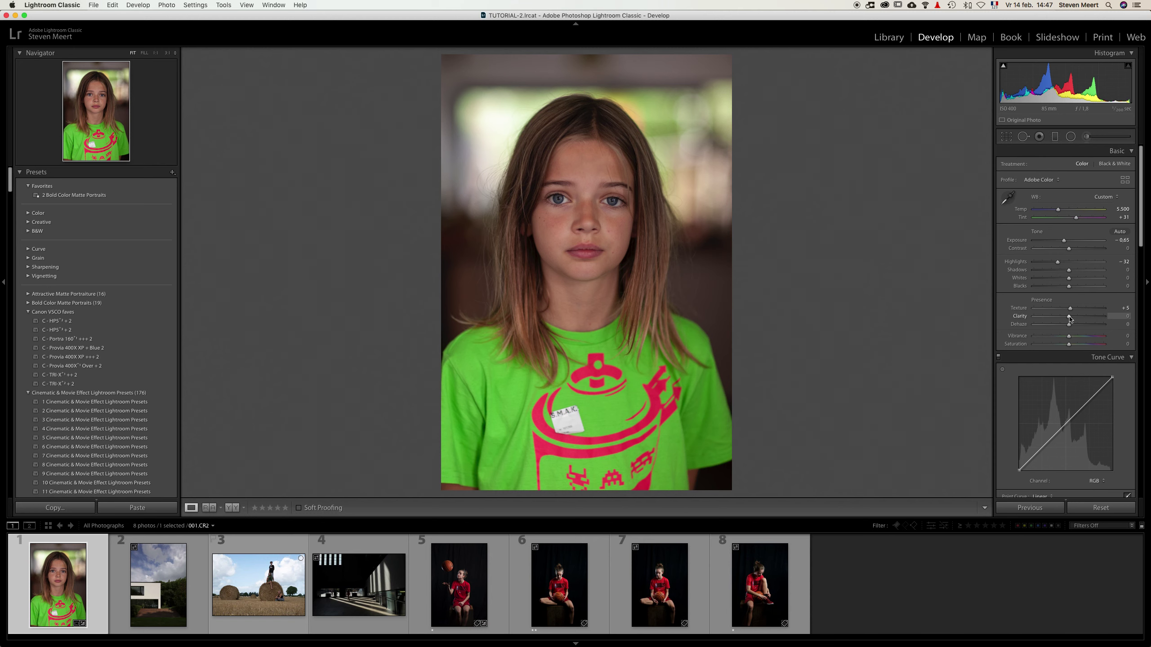
mouse_move(1070, 317)
left_mouse_down()
mouse_move(1108, 320)
mouse_move(1062, 321)
mouse_move(1072, 319)
left_mouse_up()
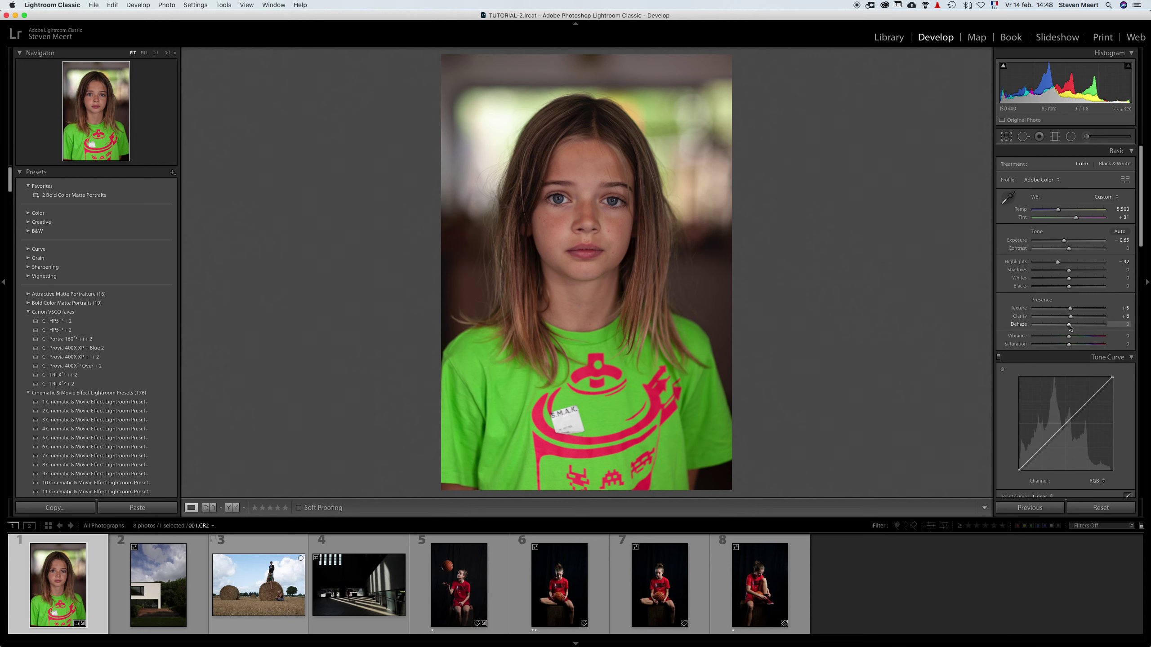
Test extreme Dehaze and Vibrance, resetting Dehaze to 0 and leaving Vibrance at −1
mouse_move(1068, 326)
left_mouse_down()
mouse_move(1094, 327)
mouse_move(1071, 327)
left_mouse_up()
double_click(1018, 324)
left_click_drag(1070, 338, 1109, 340)
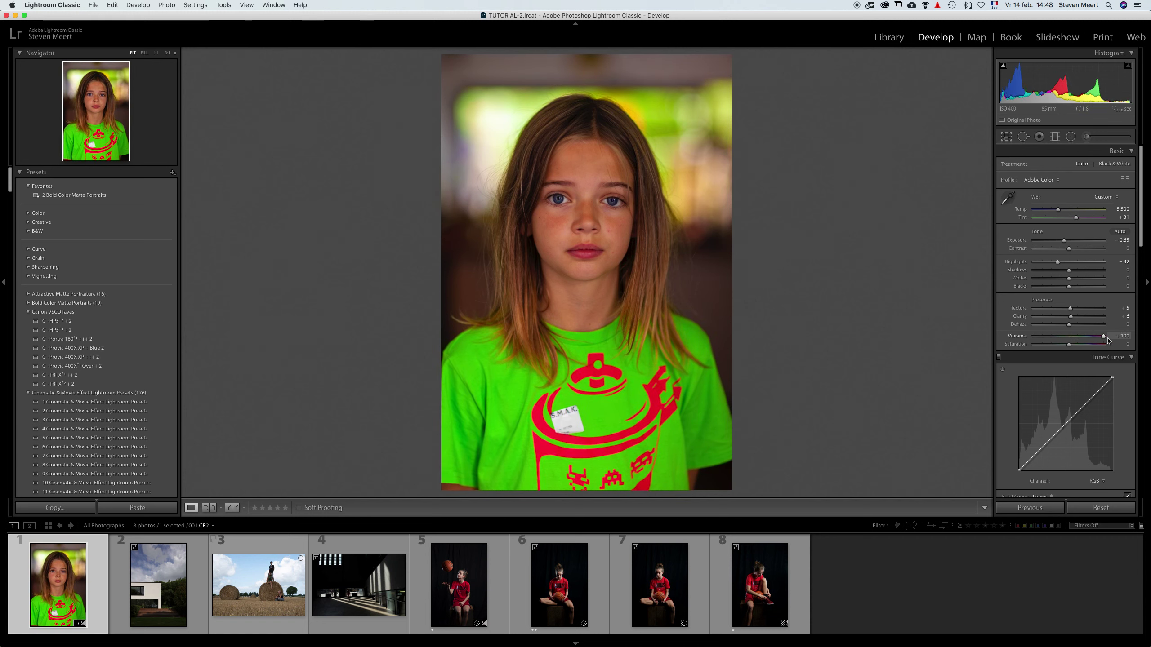
left_click_drag(1108, 340, 1069, 335)
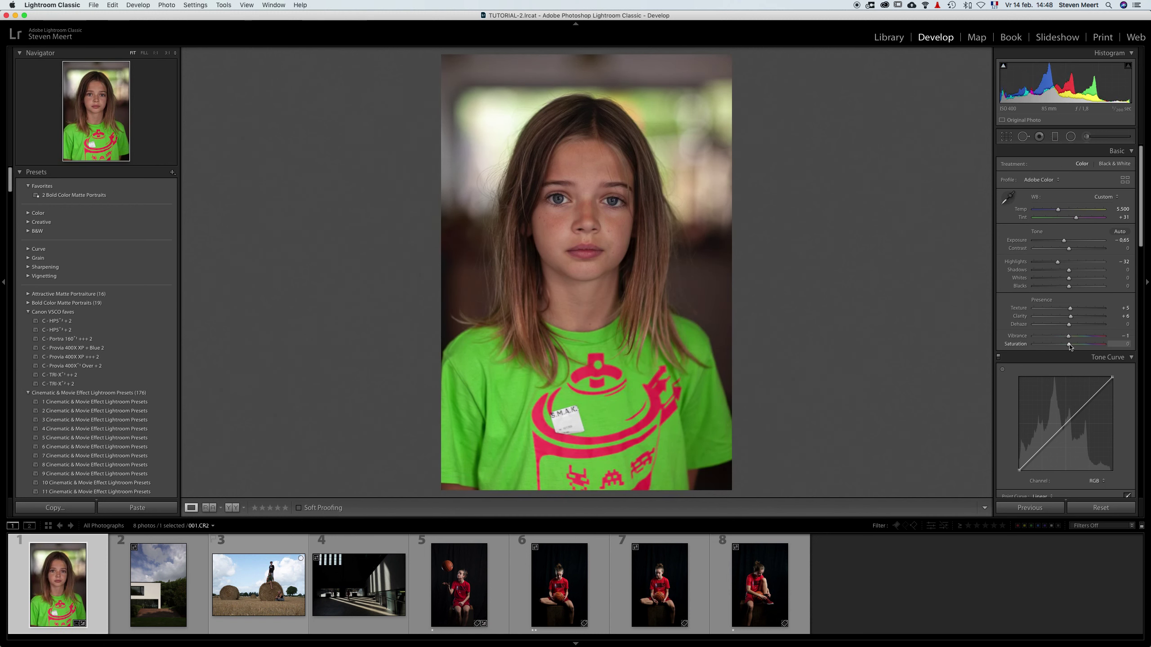
Push Saturation to an extreme, then reset it to 0
left_click_drag(1069, 344, 1109, 347)
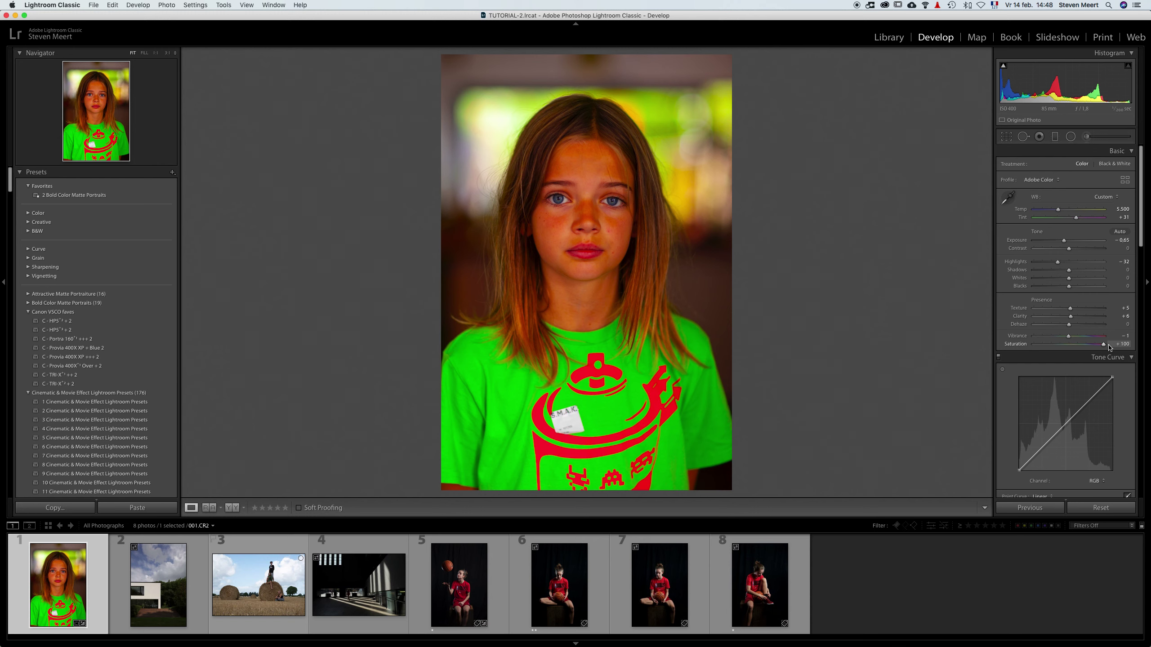
left_click_drag(1109, 347, 1074, 344)
double_click(1018, 345)
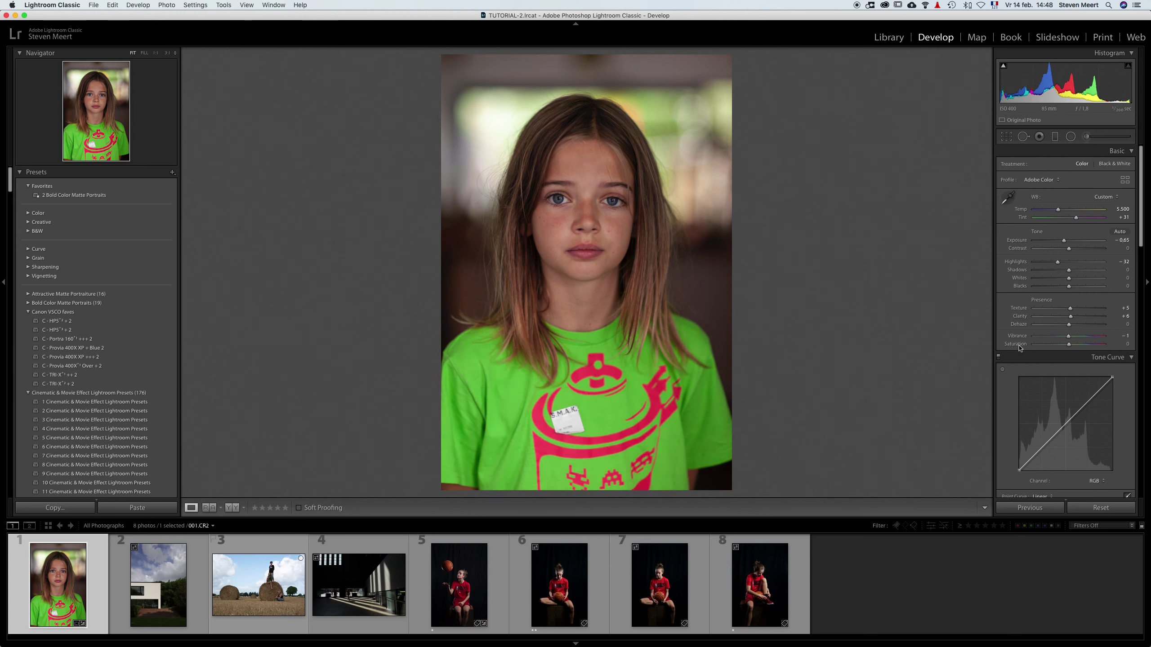
Show the profile browser and compare its All, Color and B&W filters
left_click(1125, 181)
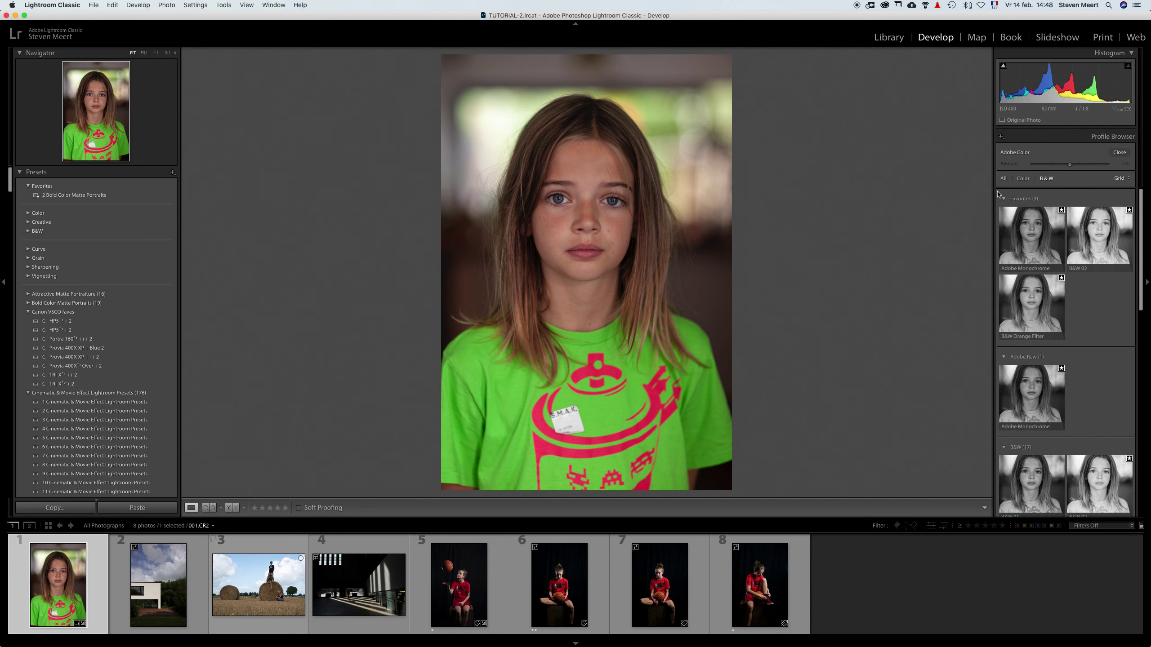
left_click(1003, 178)
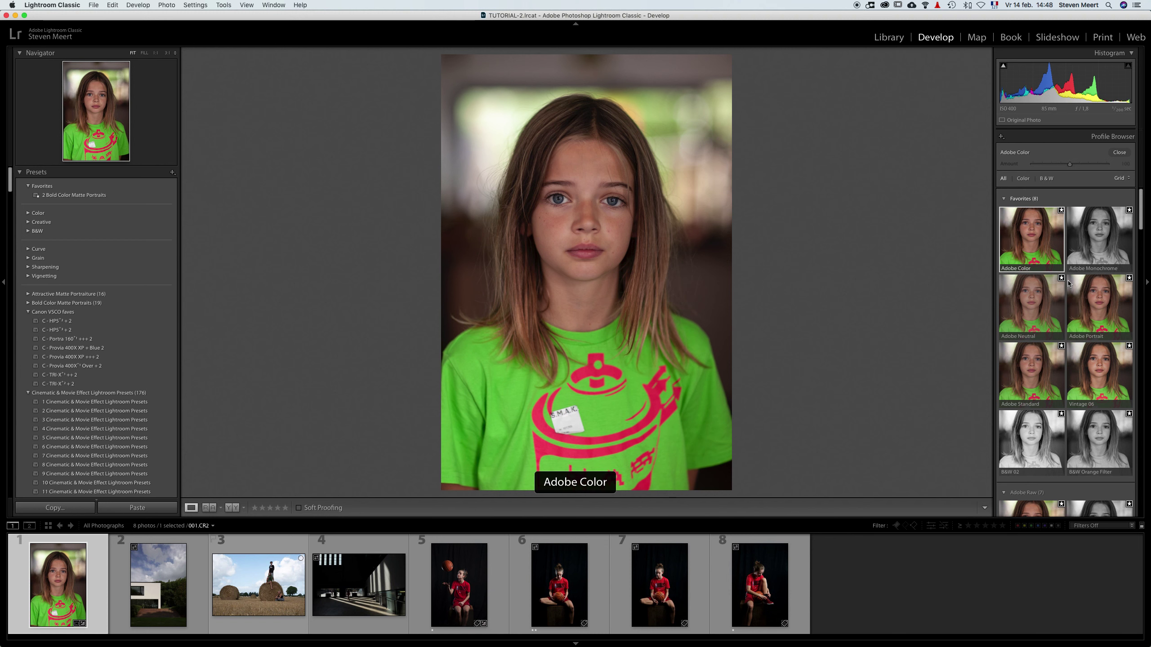
left_click(1024, 179)
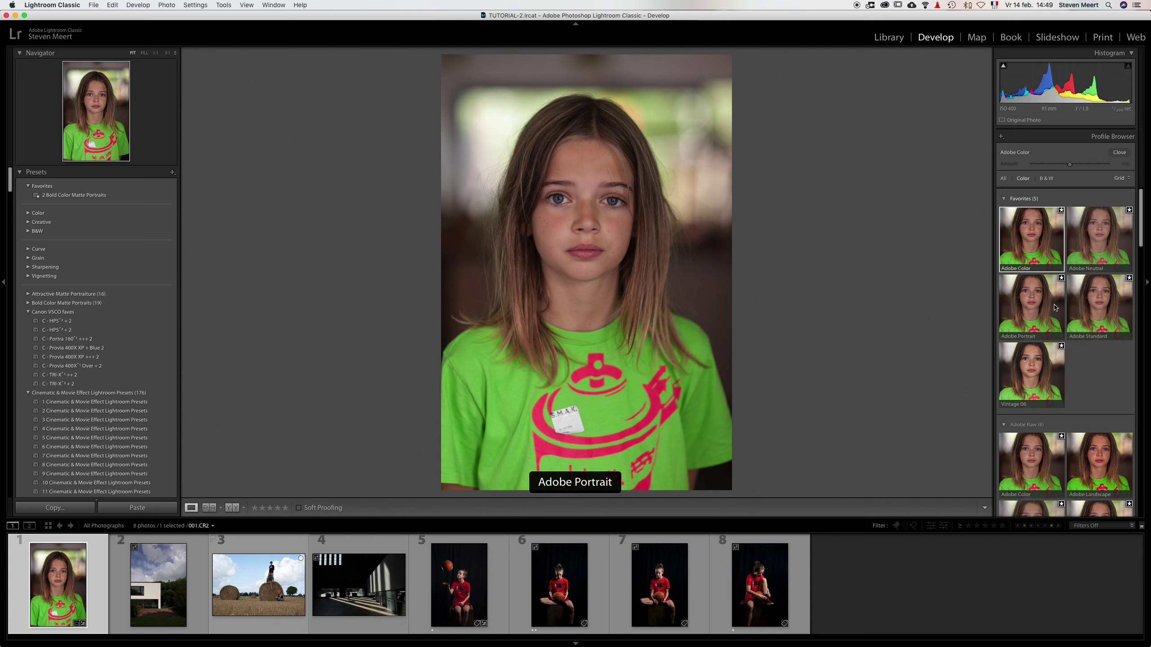
left_click(1047, 181)
left_click(1023, 179)
Scroll through the Color profiles to the Artistic, Modern and Vintage groups
scroll(1086, 383, "down", 5)
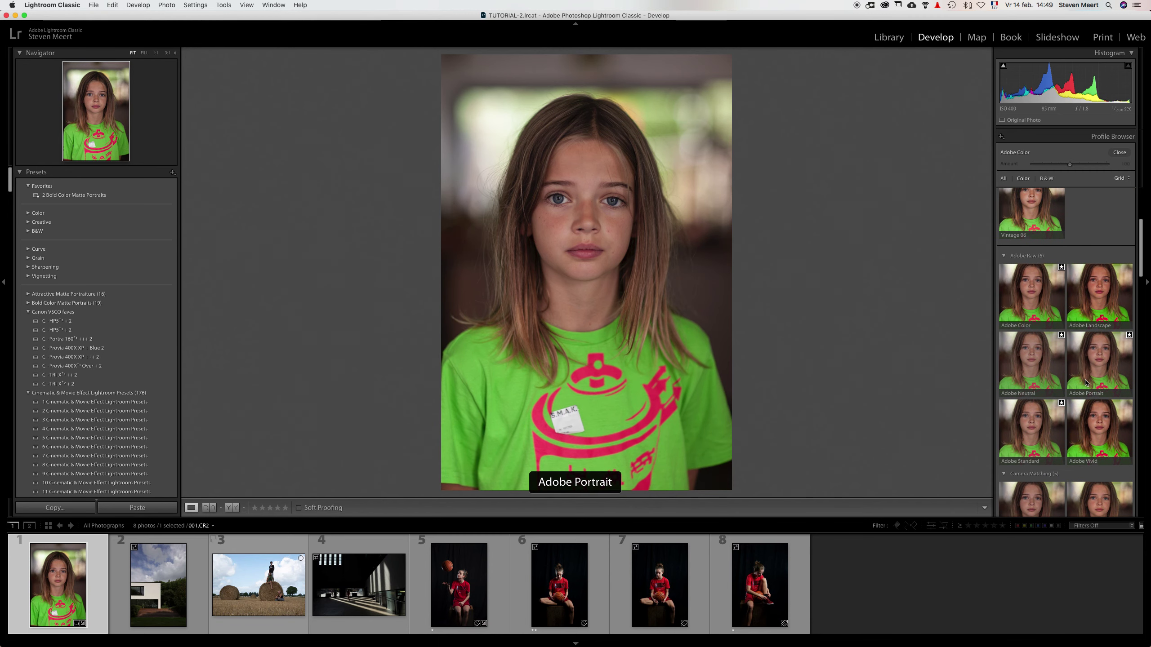
scroll(1087, 383, "down", 5)
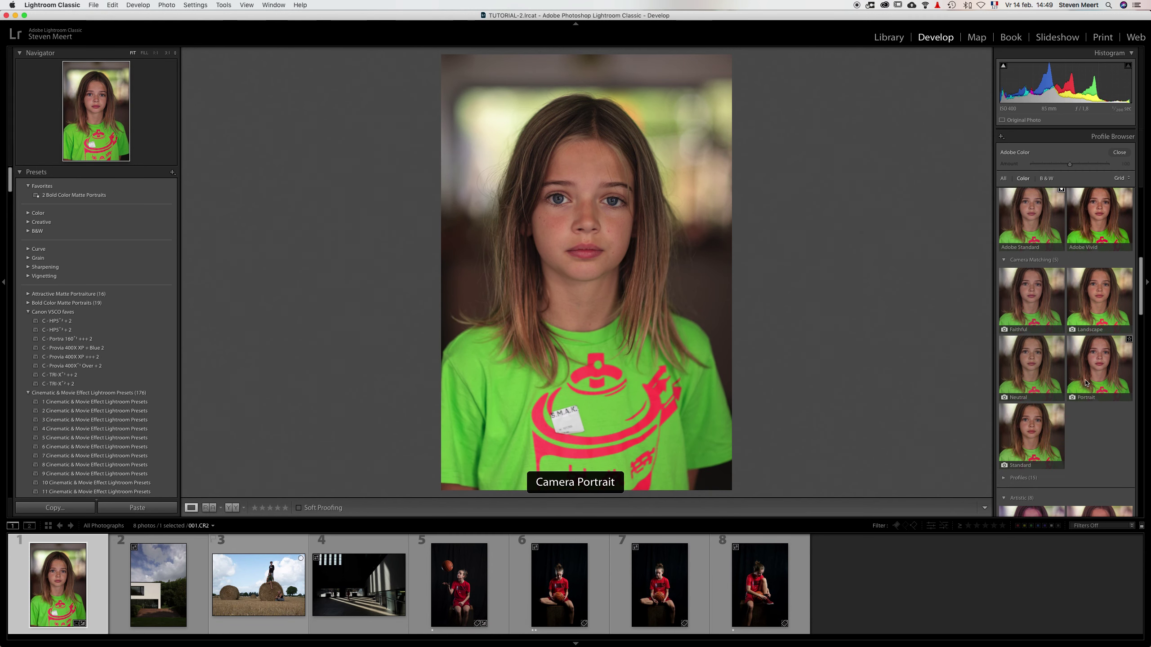
scroll(1087, 384, "down", 3)
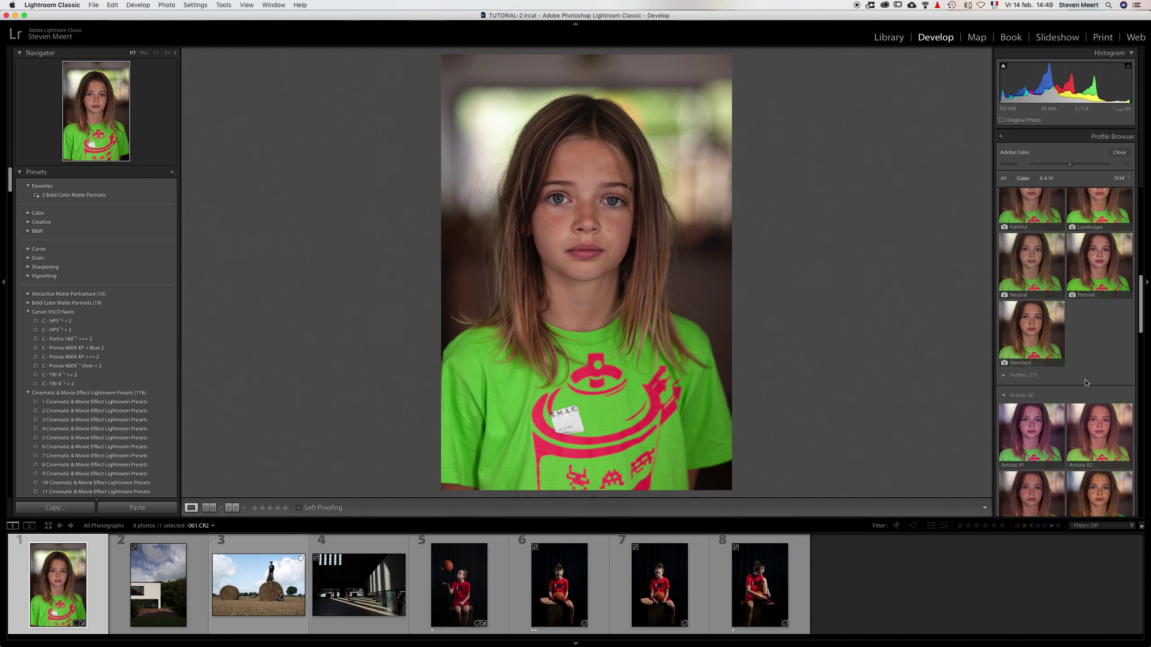
scroll(1087, 383, "down", 3)
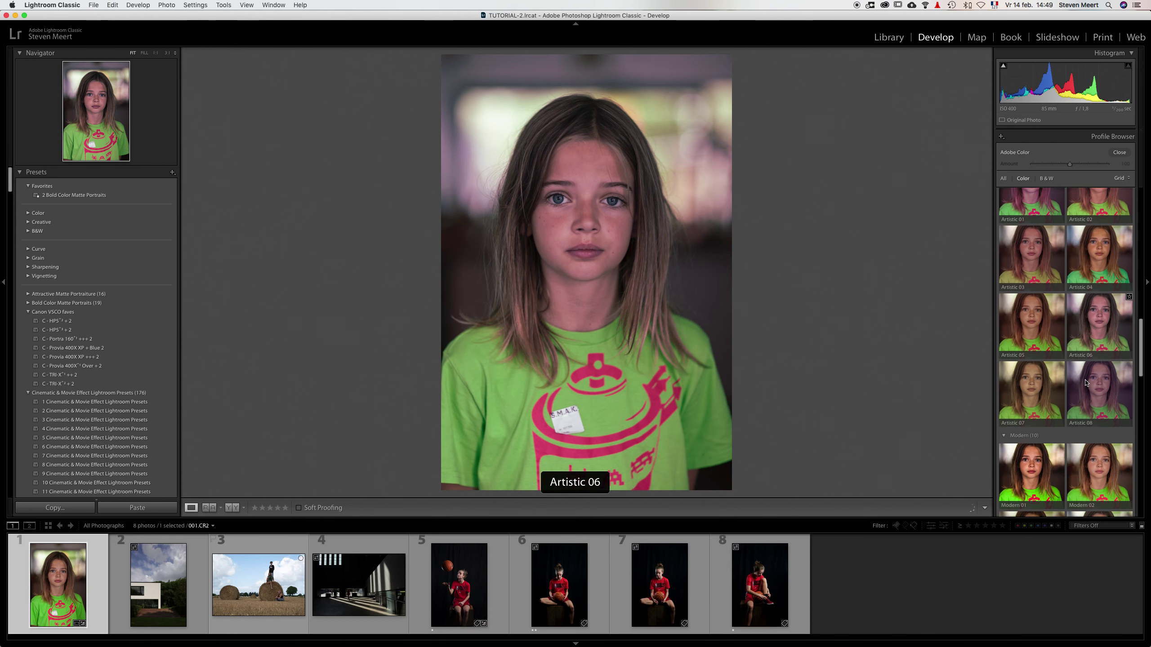
scroll(1086, 383, "down", 8)
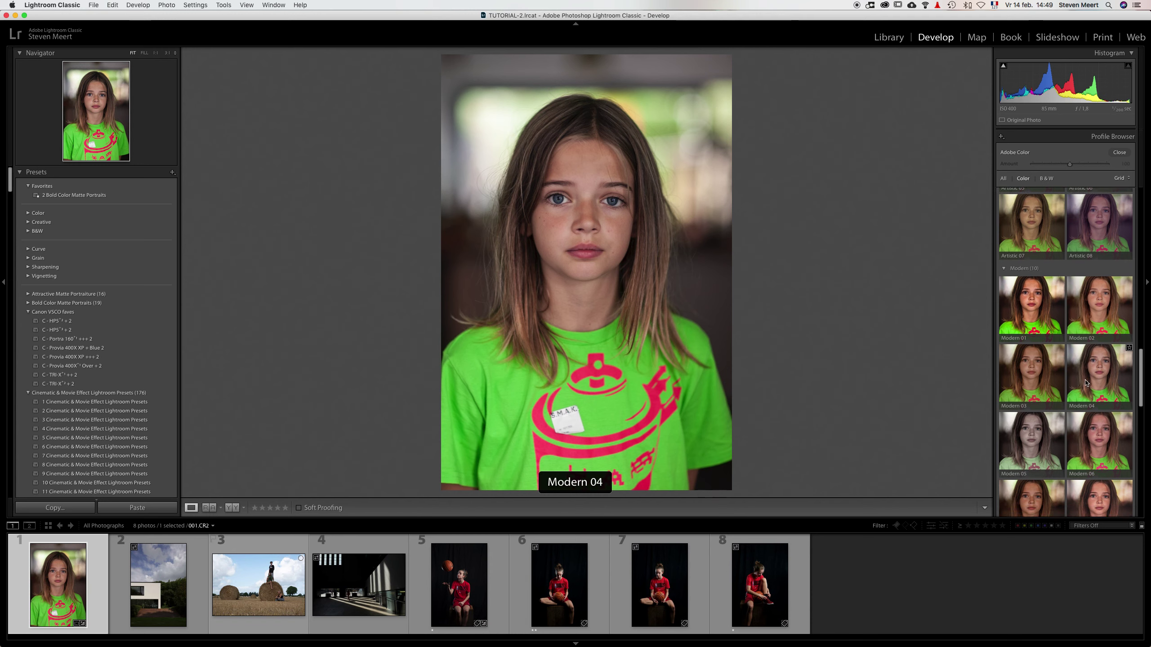
scroll(1086, 383, "down", 5)
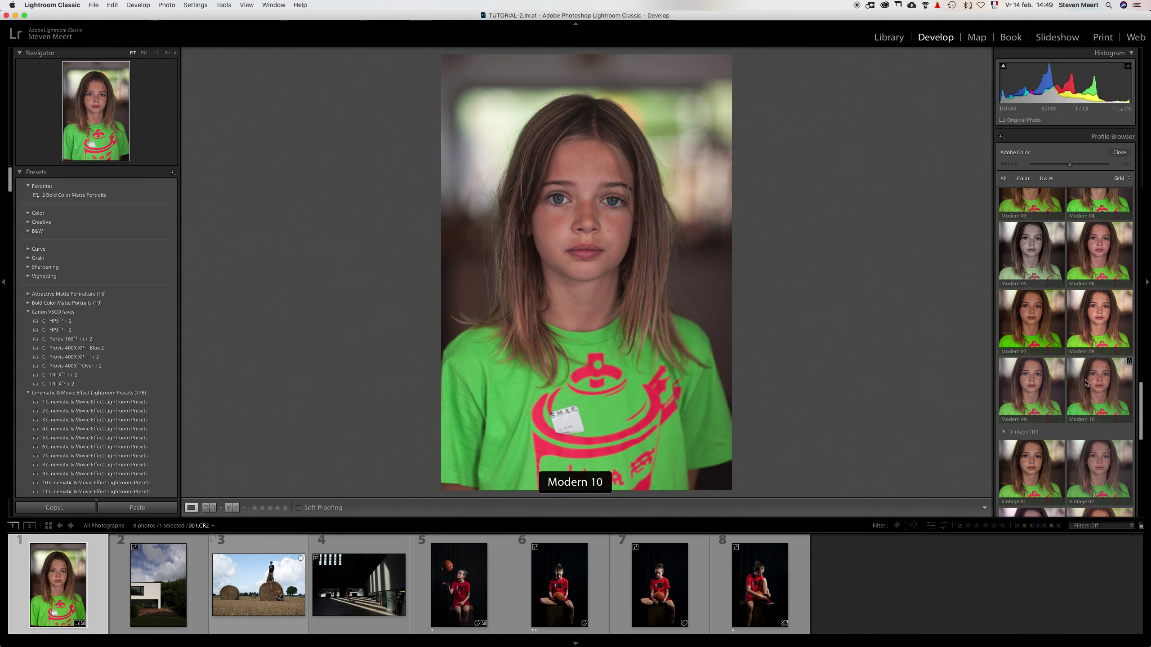
scroll(1086, 383, "down", 5)
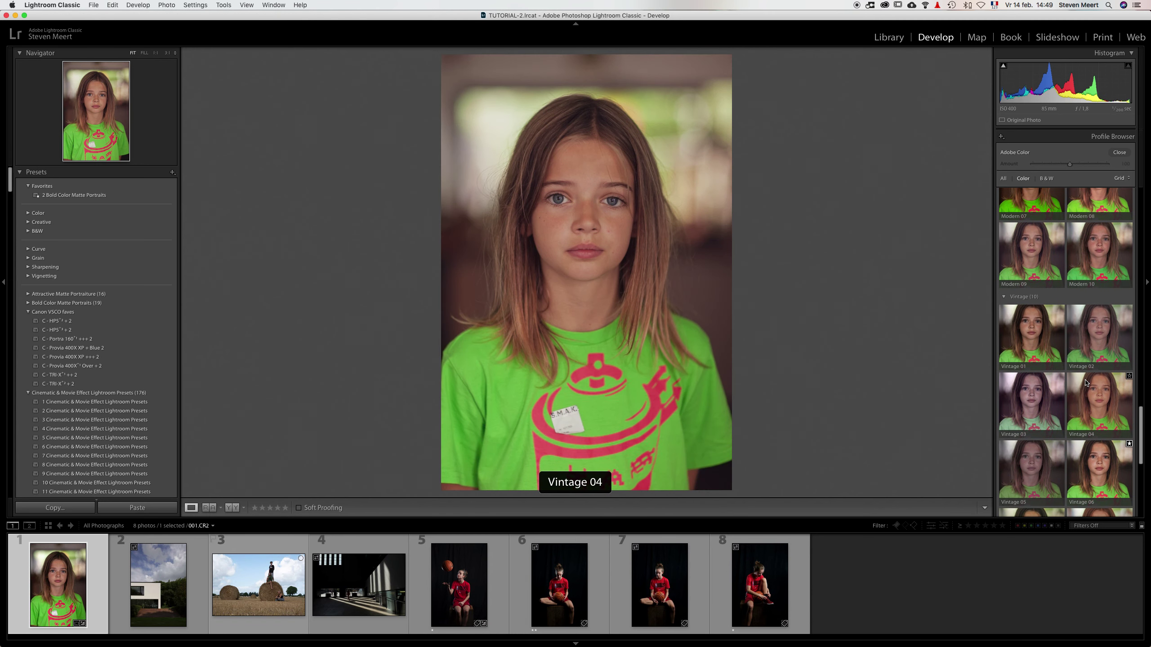
scroll(1086, 383, "down", 1)
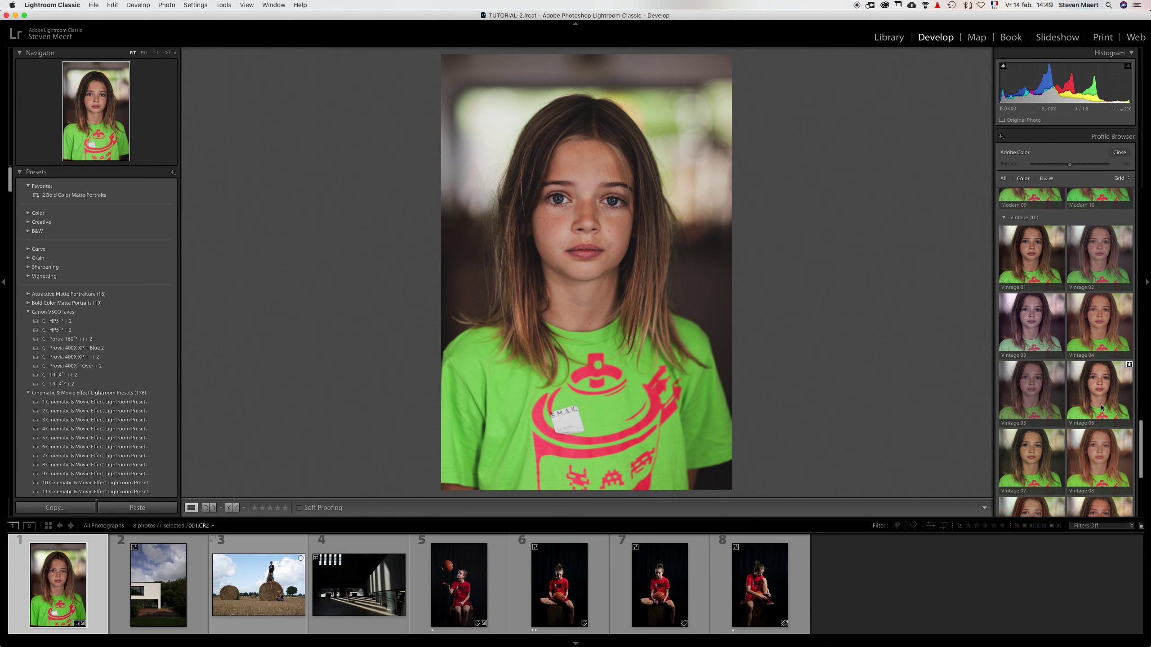
Apply Vintage 06, try several Amount values, settle on 100 and close the browser
left_click(1102, 408)
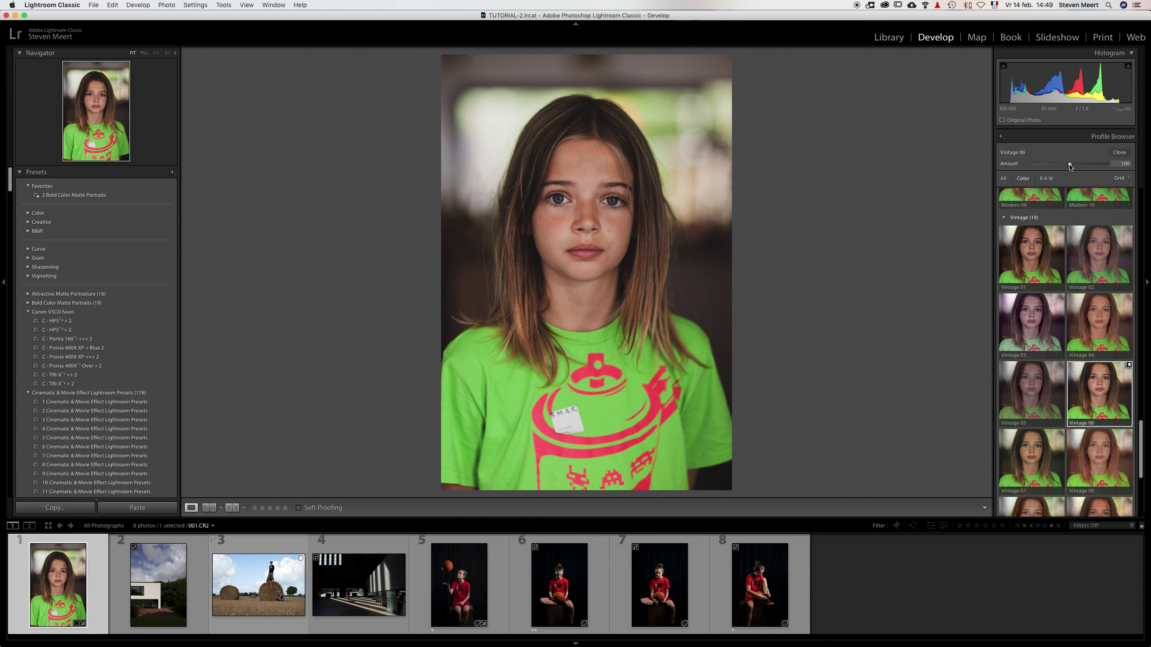
left_click_drag(1070, 166, 1105, 168)
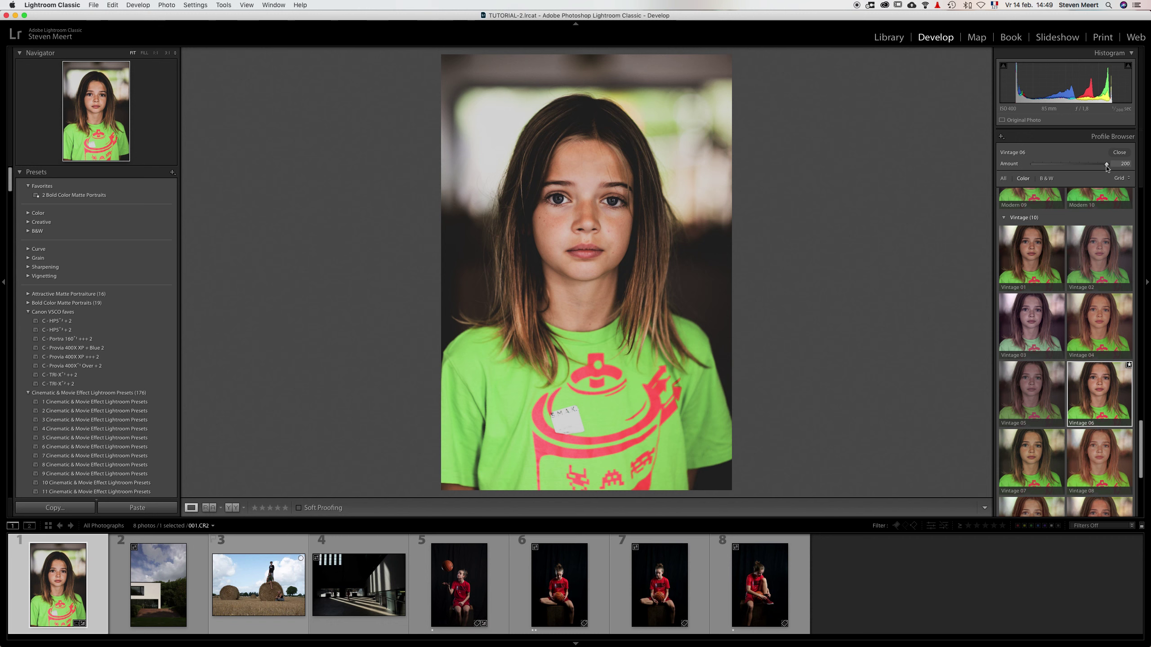
left_click_drag(1106, 167, 1027, 163)
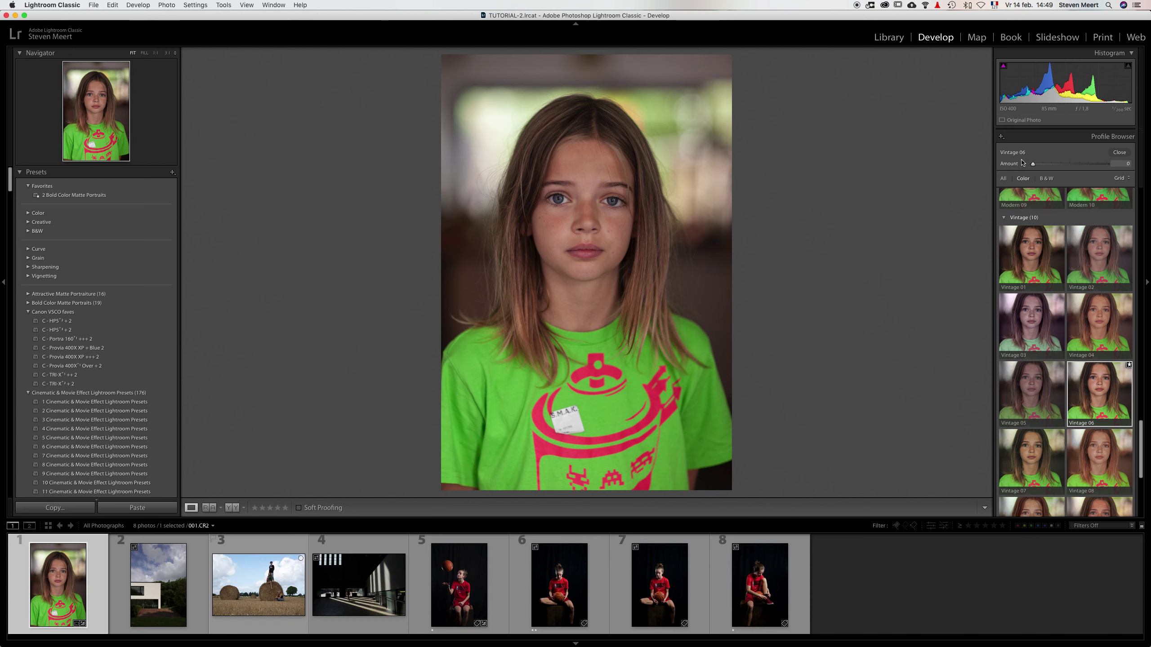
left_click_drag(1033, 164, 1064, 166)
double_click(1015, 164)
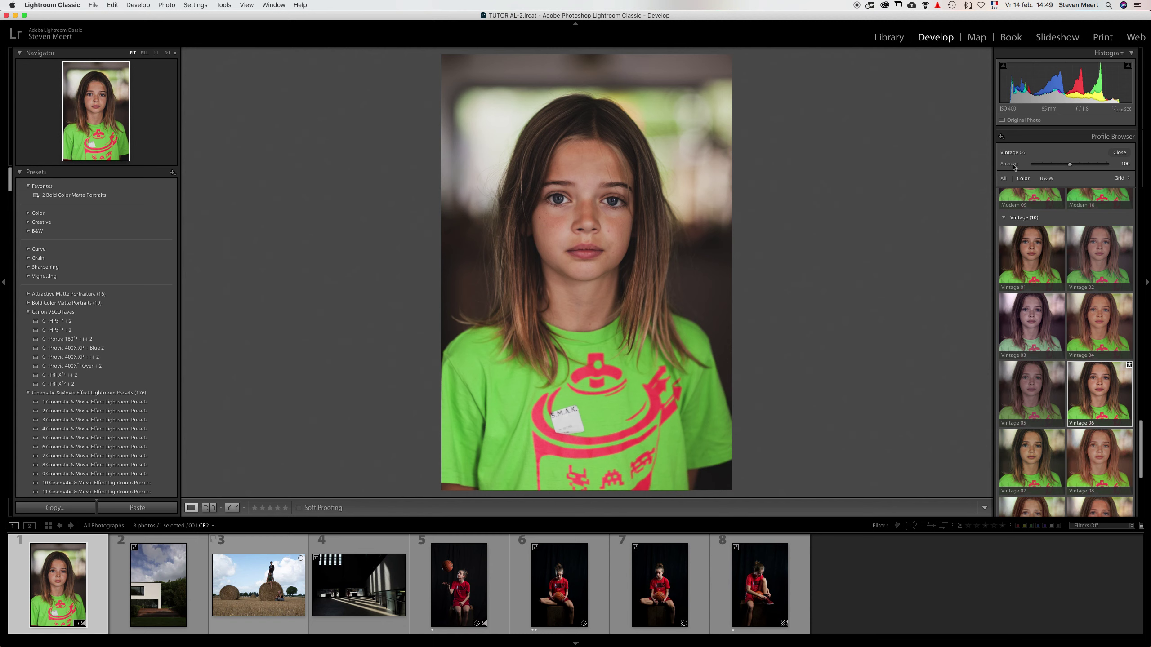
left_click(1119, 153)
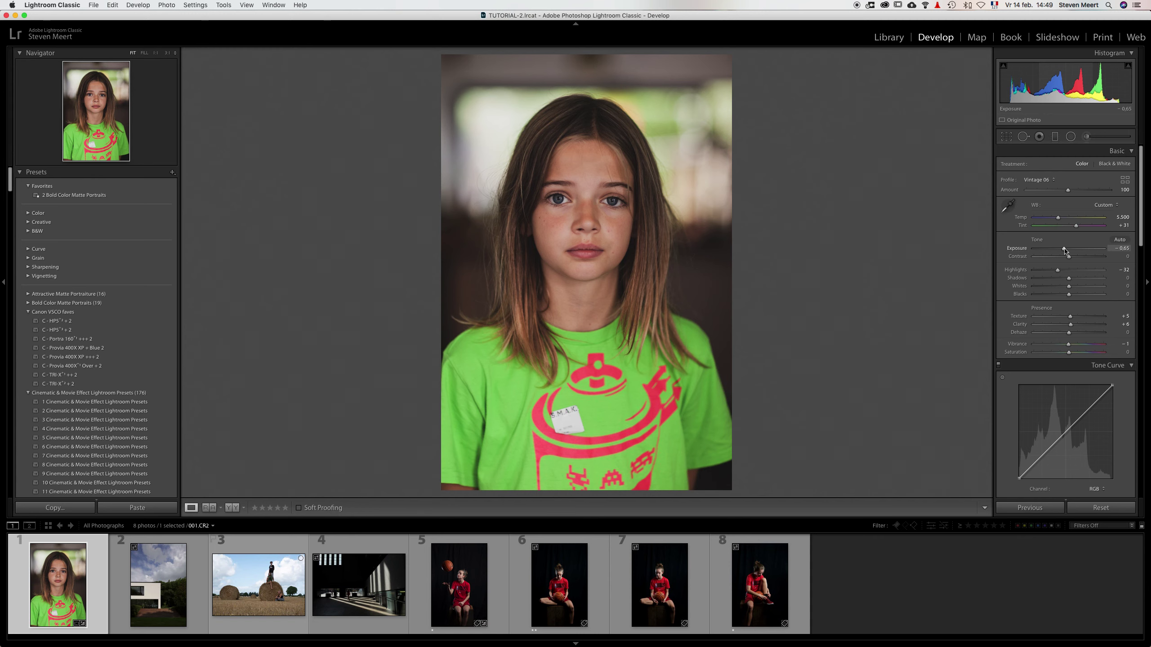
Lower Exposure in the Basic panel from −0.65 to −0.85
left_click_drag(1065, 251, 1063, 251)
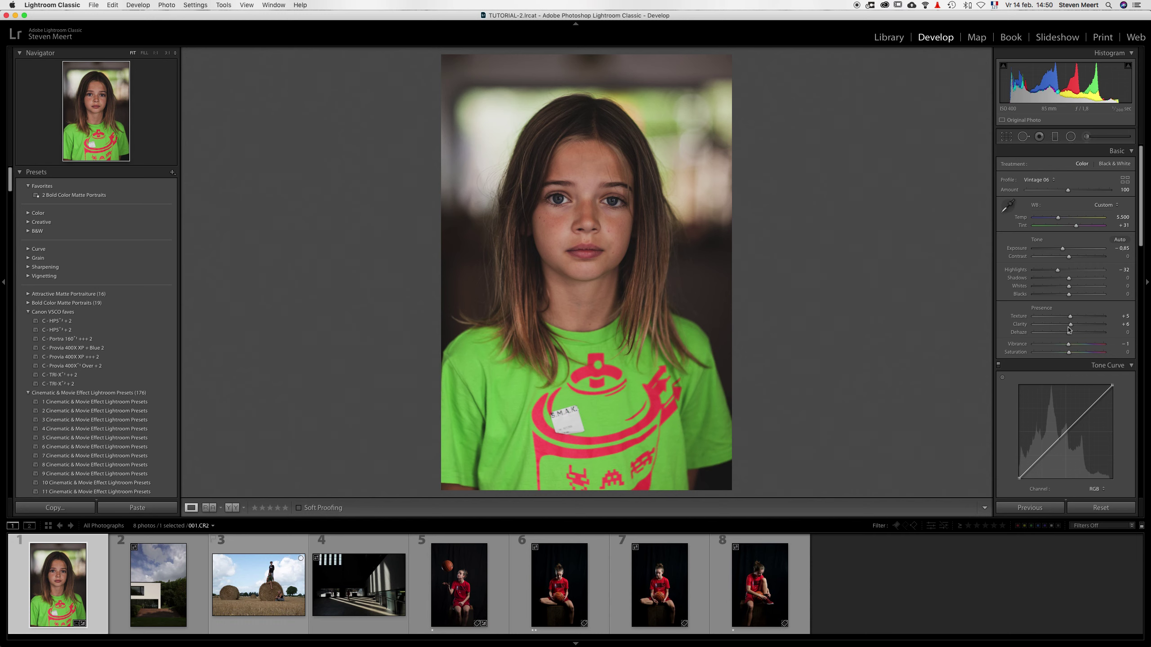
scroll(1068, 330, "down", 5)
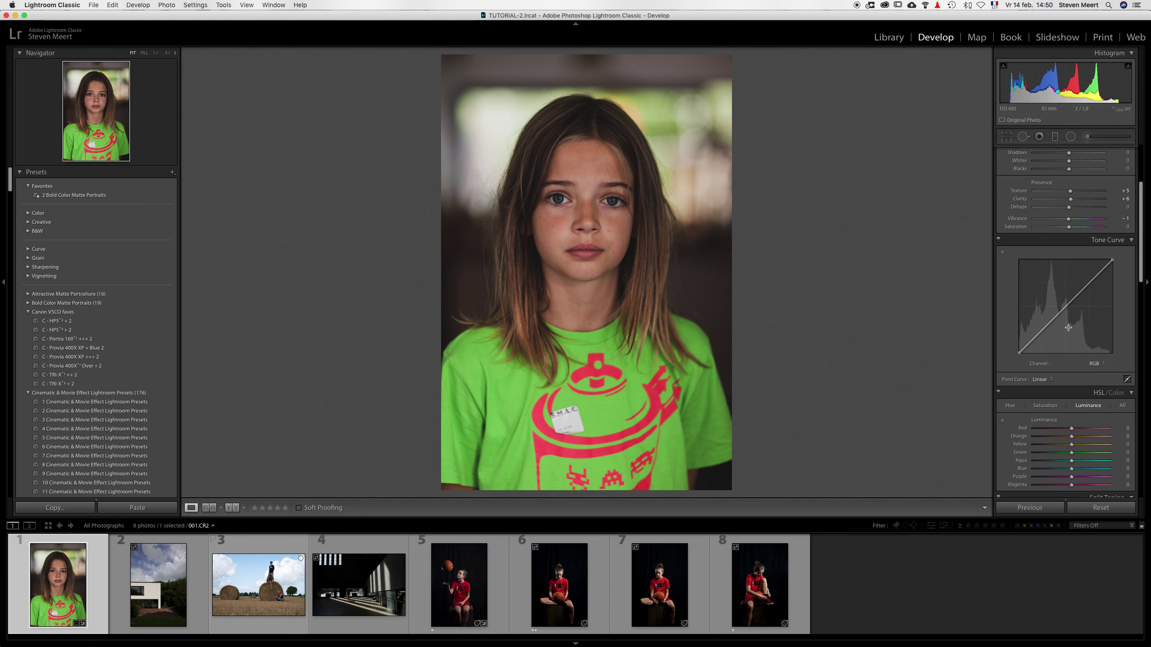
scroll(1069, 328, "down", 4)
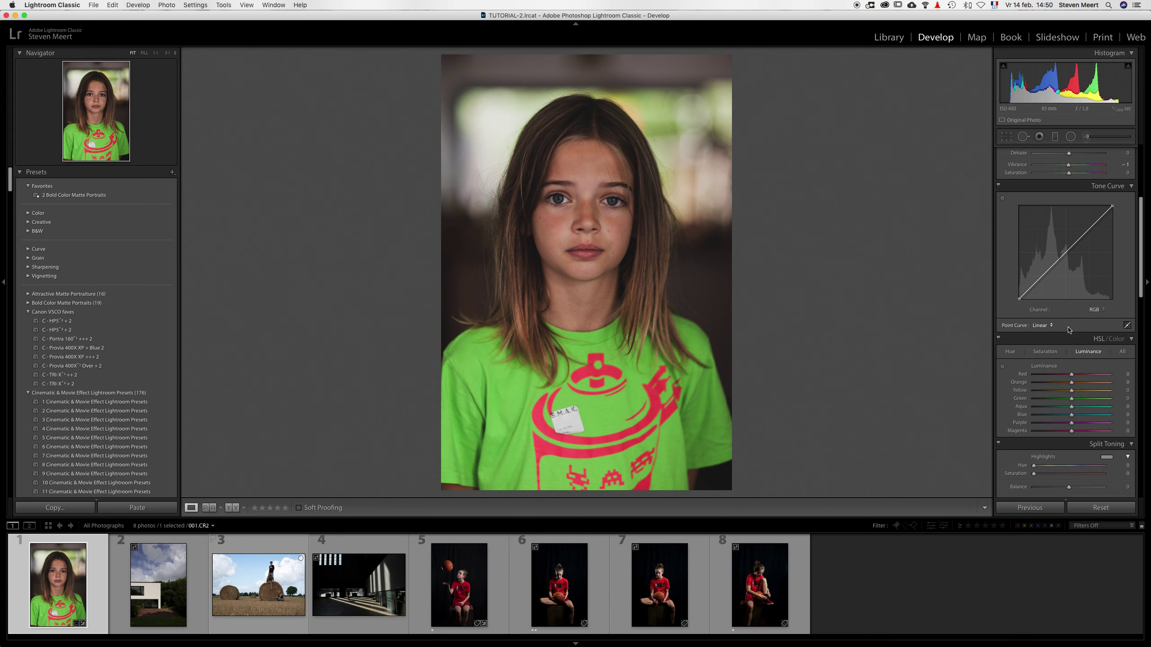
scroll(1069, 330, "down", 2)
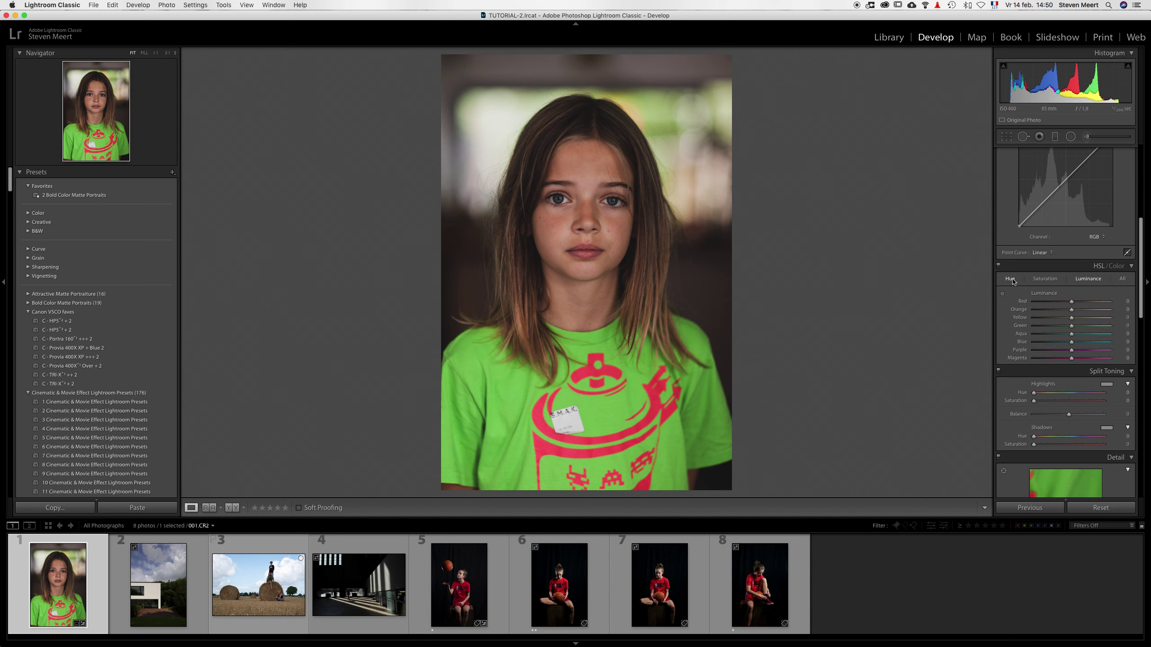
left_click(1011, 279)
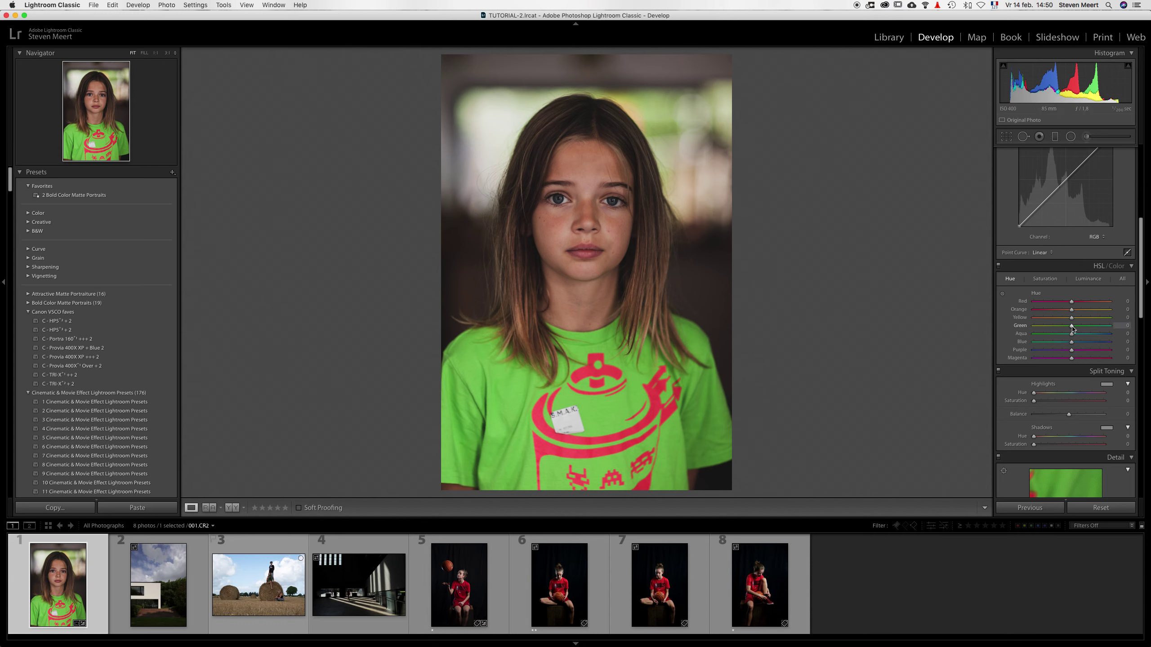
mouse_move(1072, 329)
left_mouse_down()
mouse_move(1028, 329)
mouse_move(1112, 330)
mouse_move(1072, 327)
left_mouse_up()
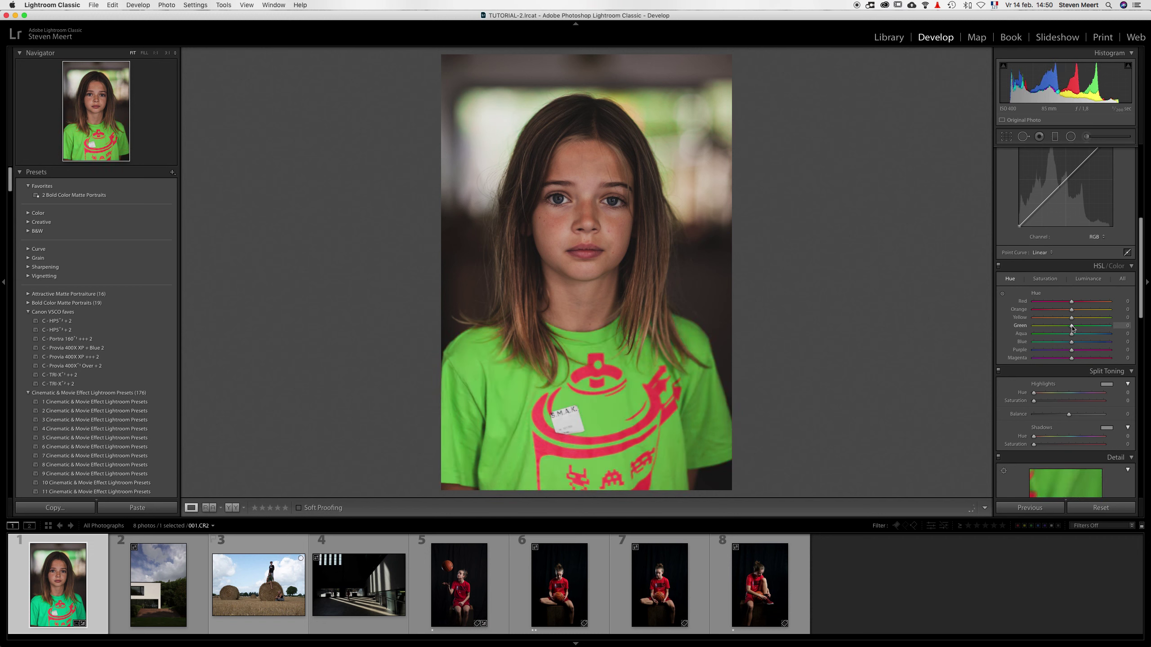
left_click(1046, 281)
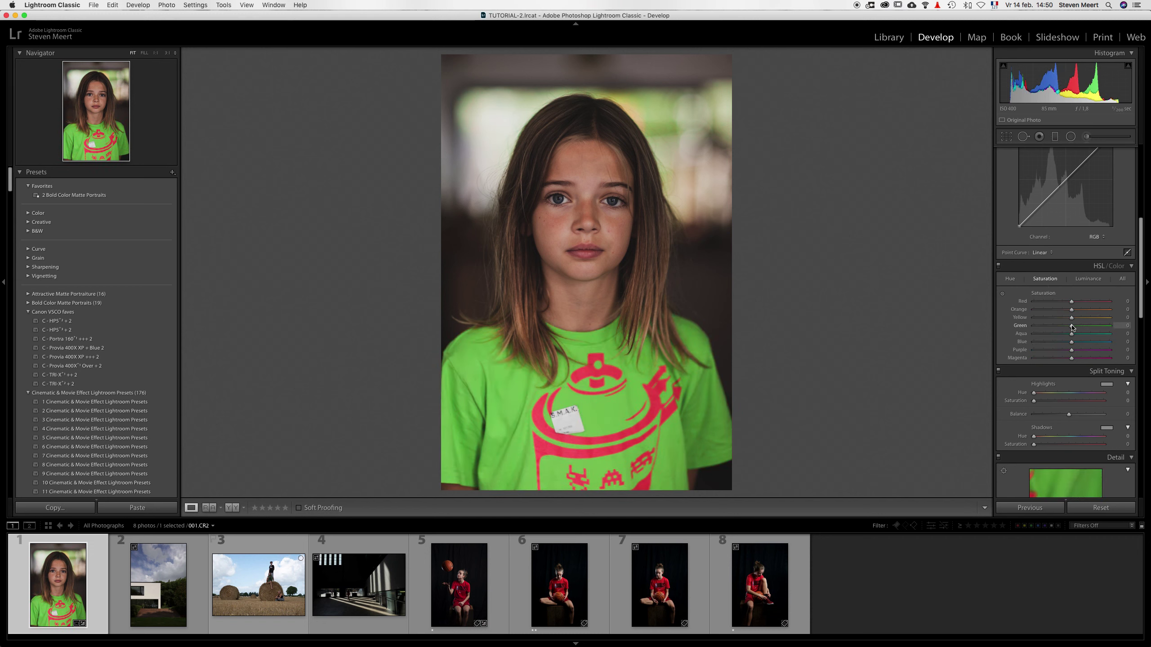
left_click_drag(1072, 327, 1032, 327)
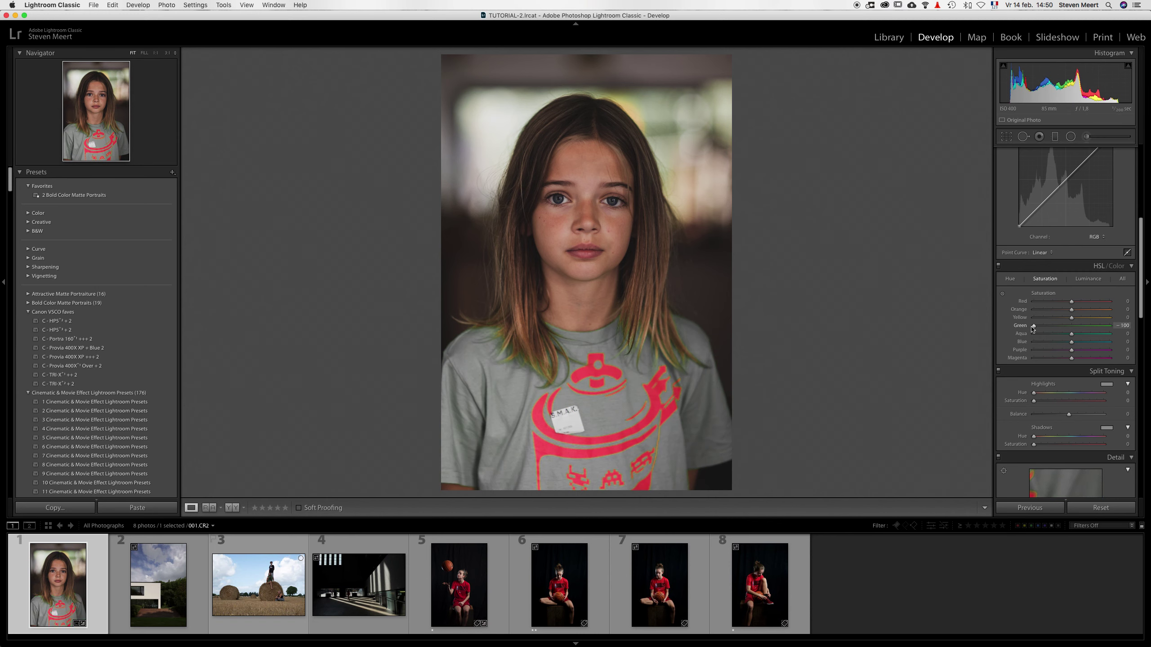
left_click_drag(1034, 327, 1072, 328)
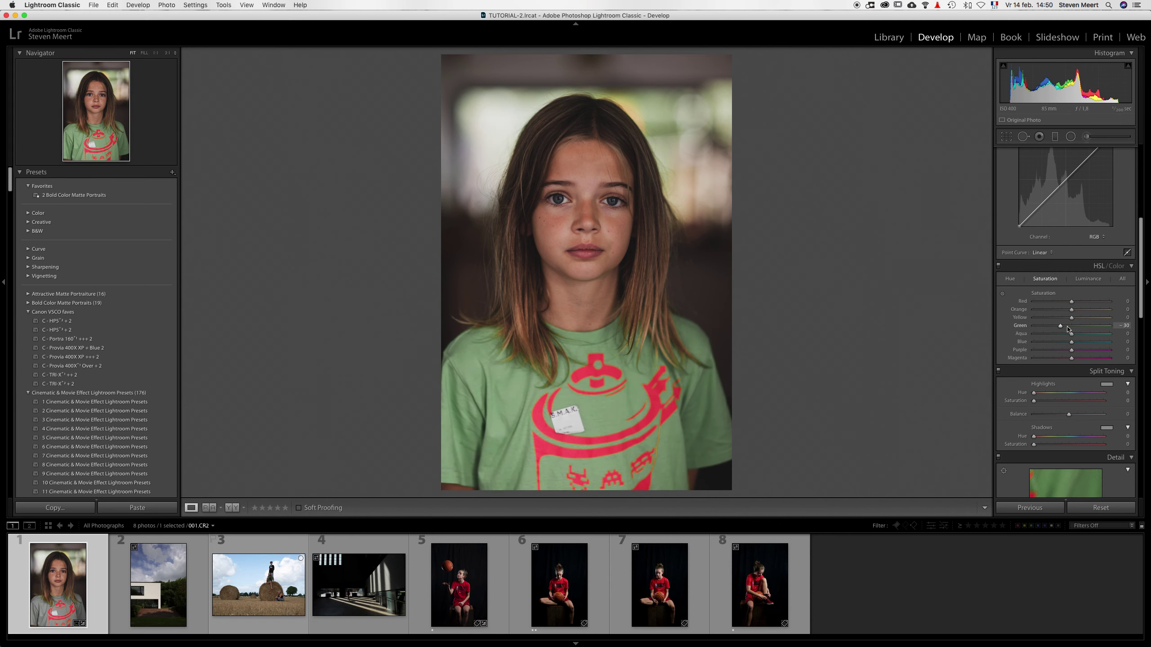
left_click(1089, 279)
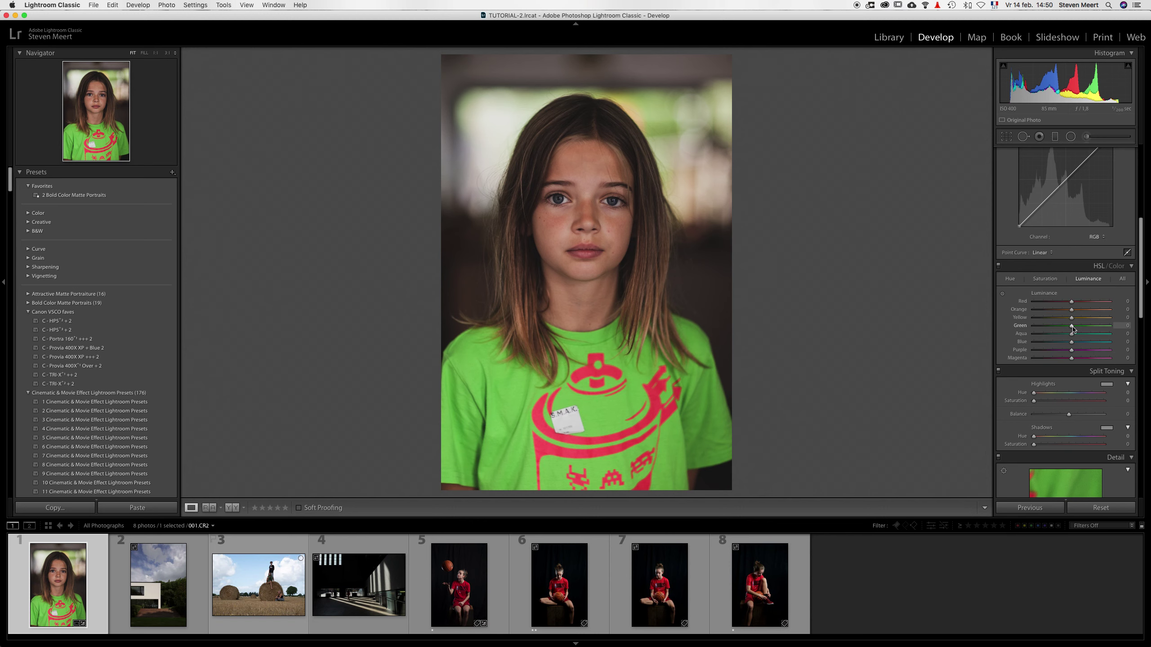
mouse_move(1071, 329)
left_mouse_down()
mouse_move(1048, 329)
mouse_move(1072, 331)
left_mouse_up()
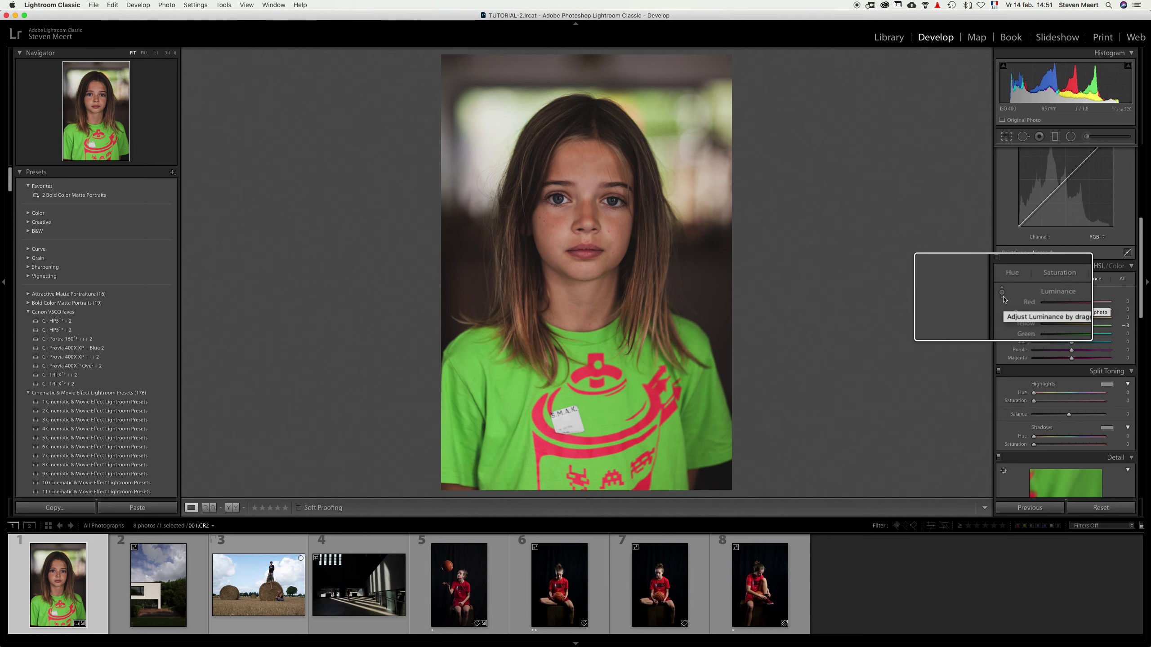
Darken the green shirt by dragging on it with the HSL Luminance targeted tool
left_click(1002, 295)
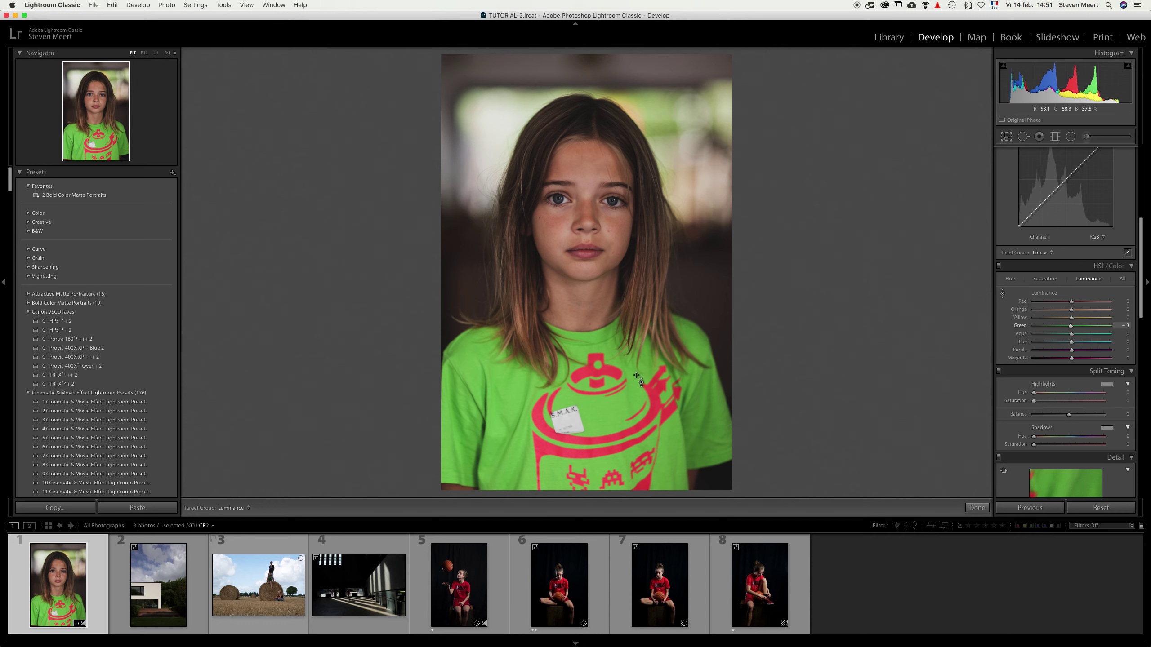
left_click_drag(519, 390, 520, 395)
mouse_move(519, 399)
left_mouse_down()
mouse_move(519, 421)
mouse_move(519, 405)
left_mouse_up()
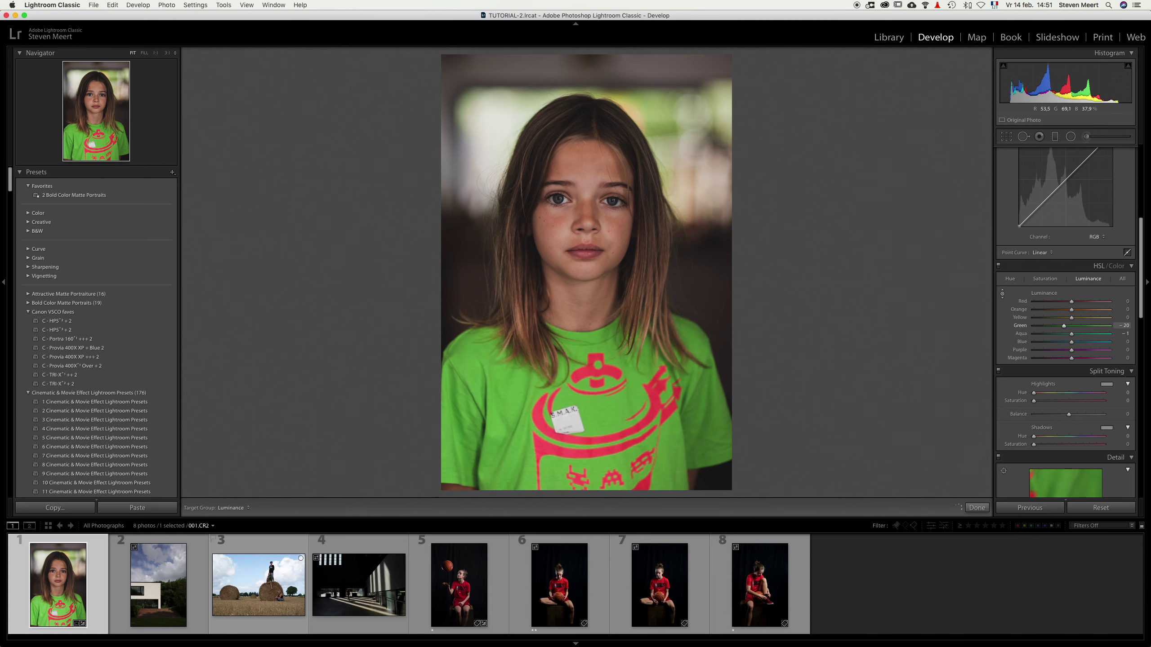
Shift the shirt and print hues on-photo to roughly Red +3, Orange +9, Green +9
left_click(1010, 279)
left_click_drag(540, 402, 517, 455)
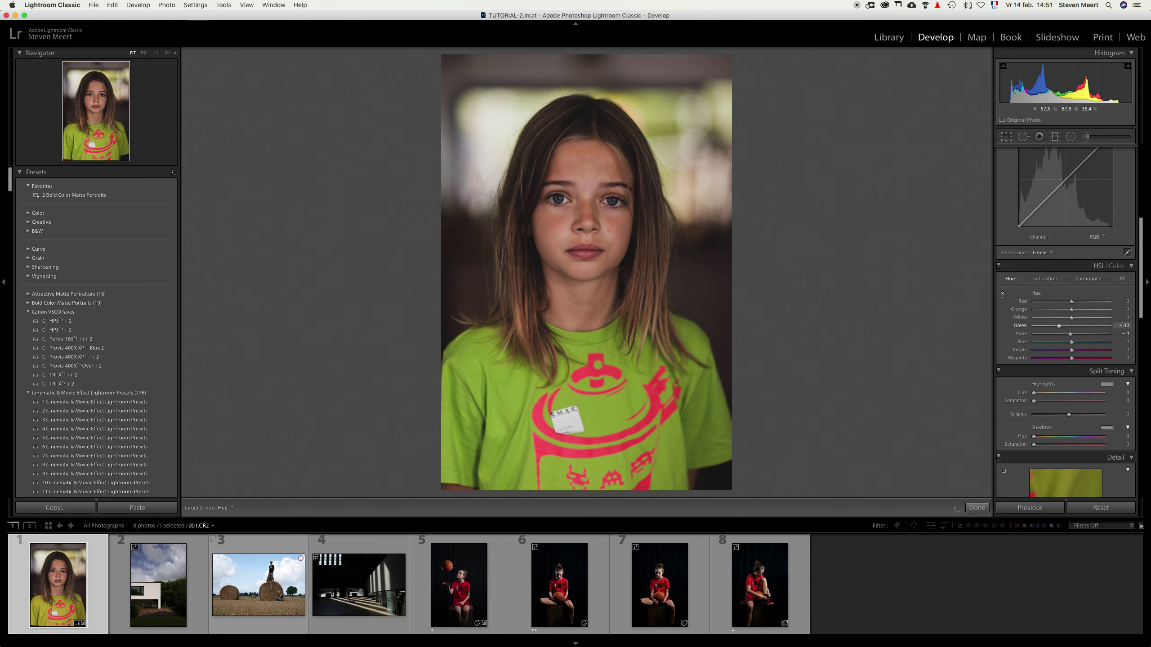
left_click_drag(517, 435, 517, 406)
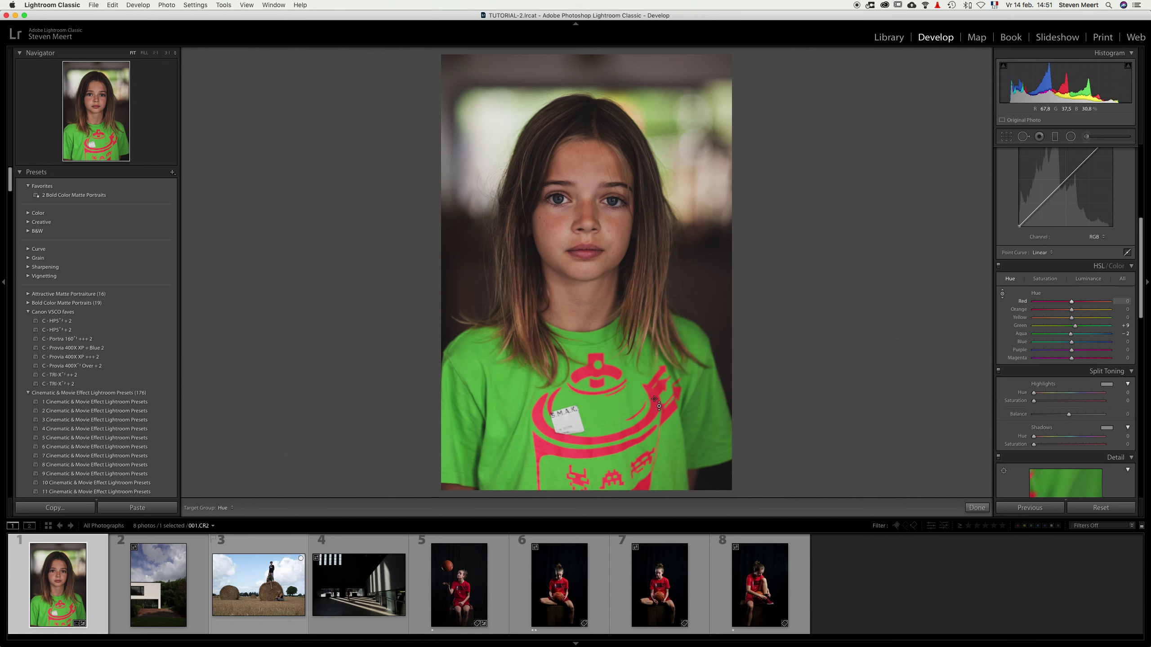
left_click_drag(584, 371, 584, 281)
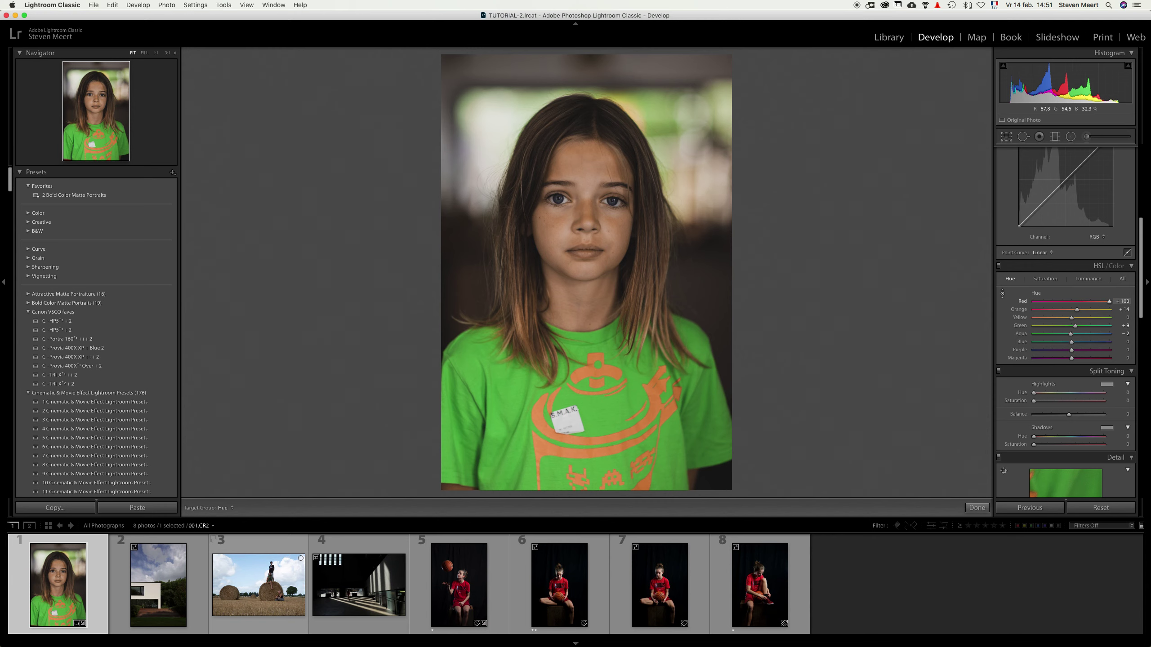
left_click_drag(585, 363, 585, 398)
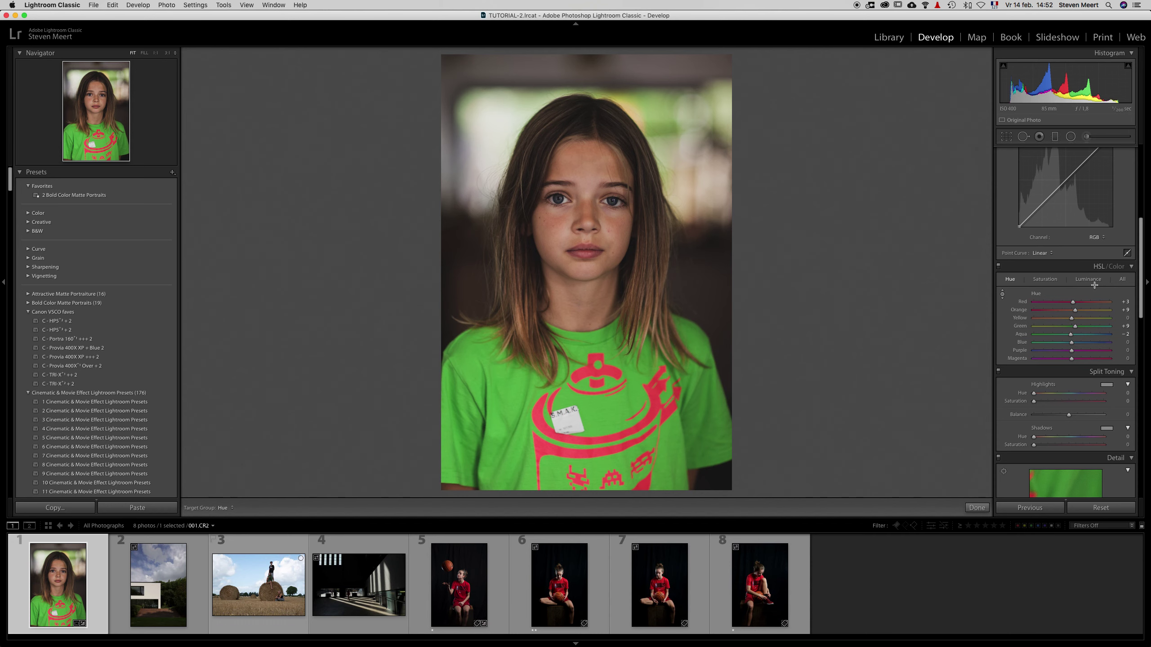
scroll(1080, 216, "up", 5)
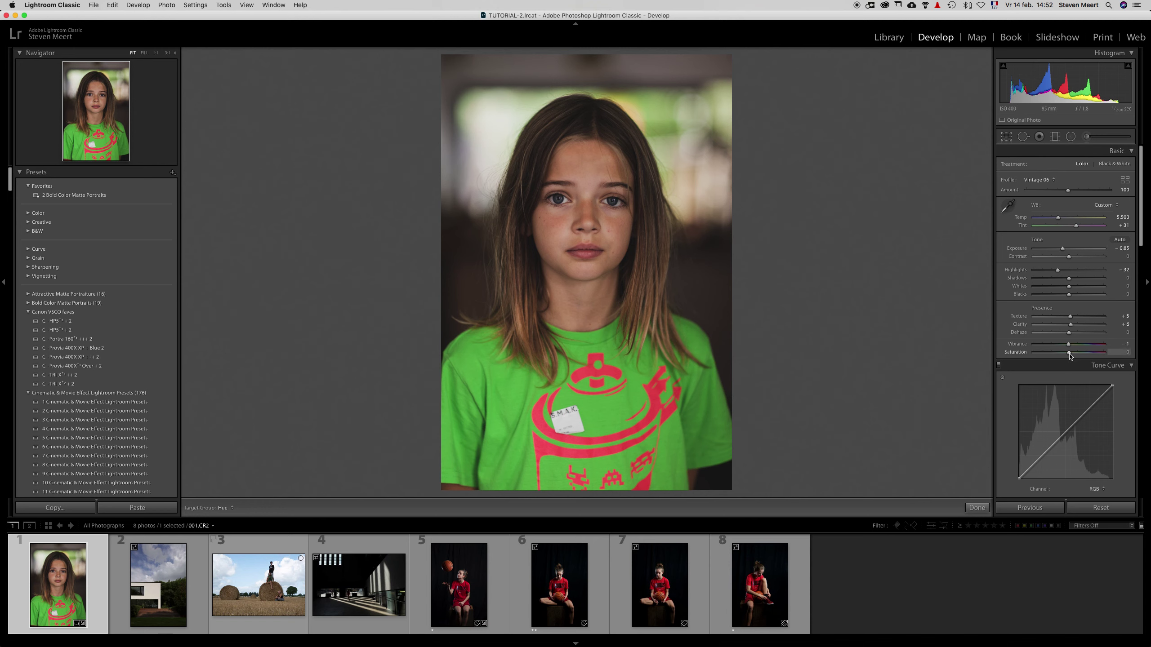
left_click_drag(1070, 353, 974, 352)
double_click(1003, 352)
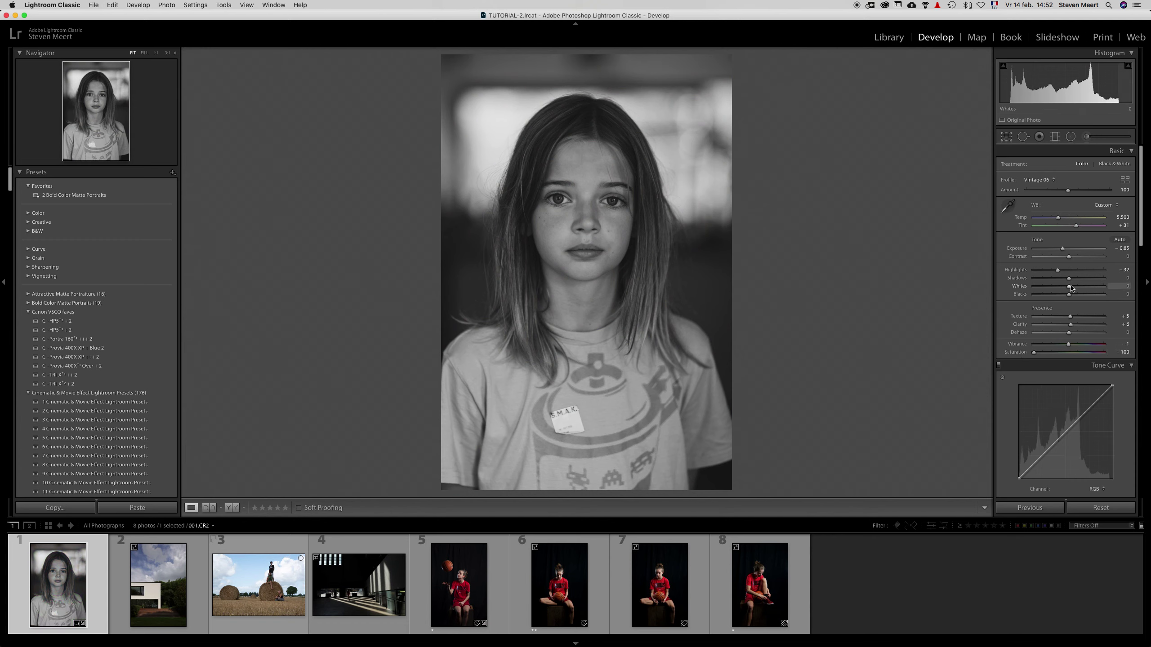
left_click_drag(1070, 257, 1111, 263)
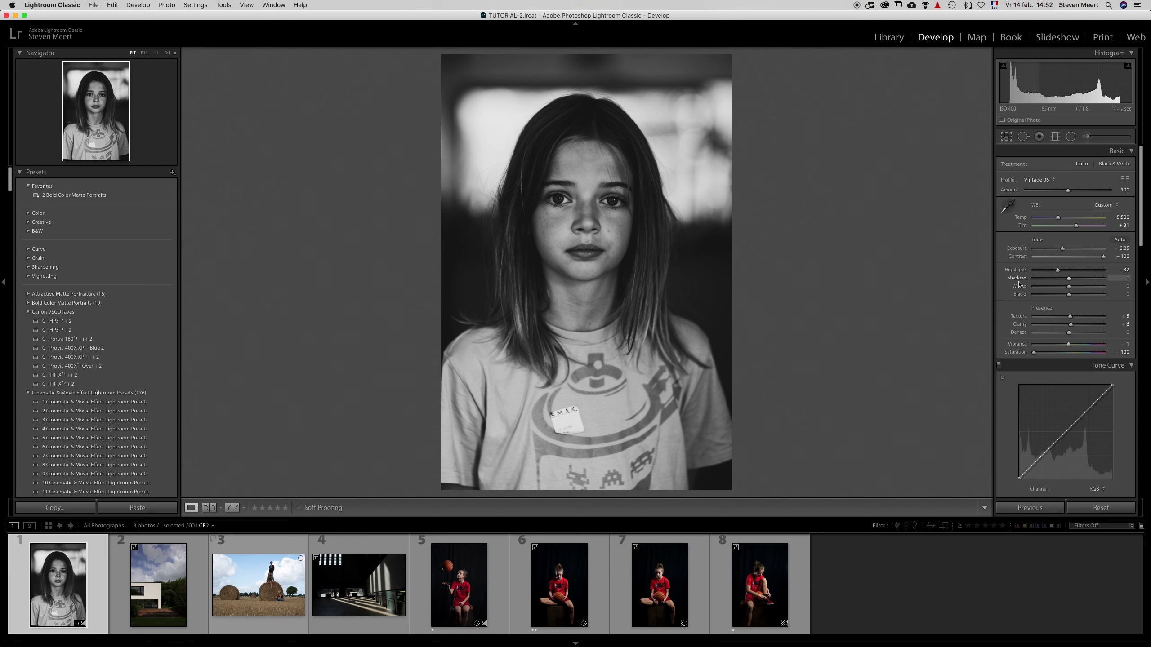
double_click(1019, 256)
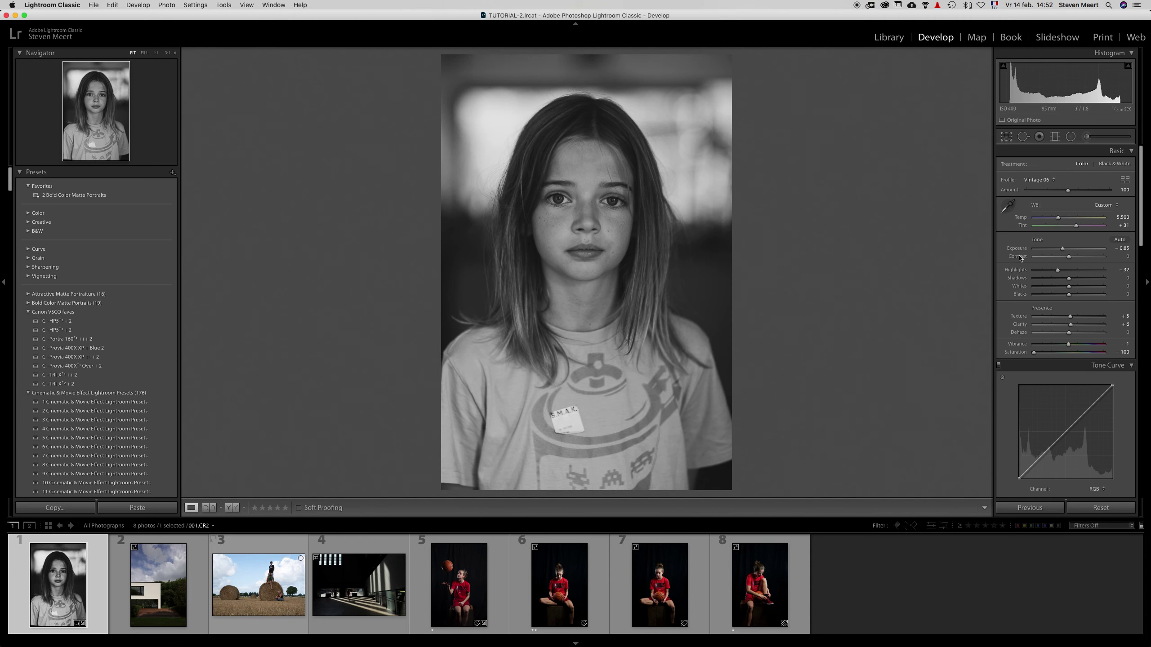
double_click(1017, 353)
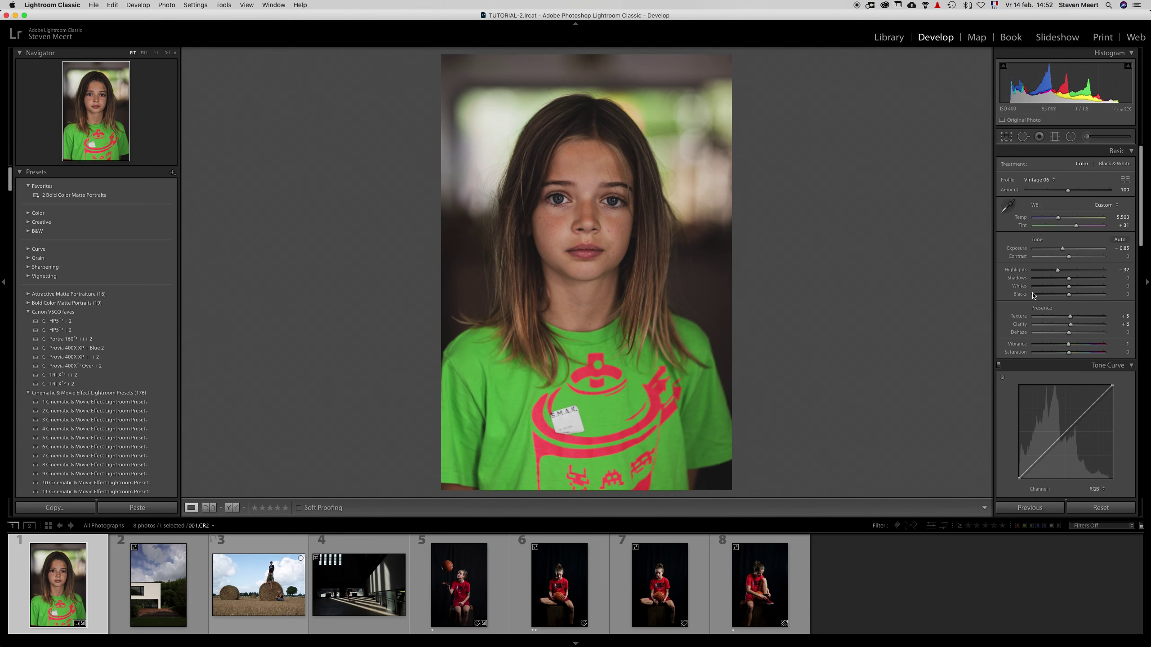
Switch to Black & White and apply the B&W 02 profile at Amount 100
left_click(1114, 164)
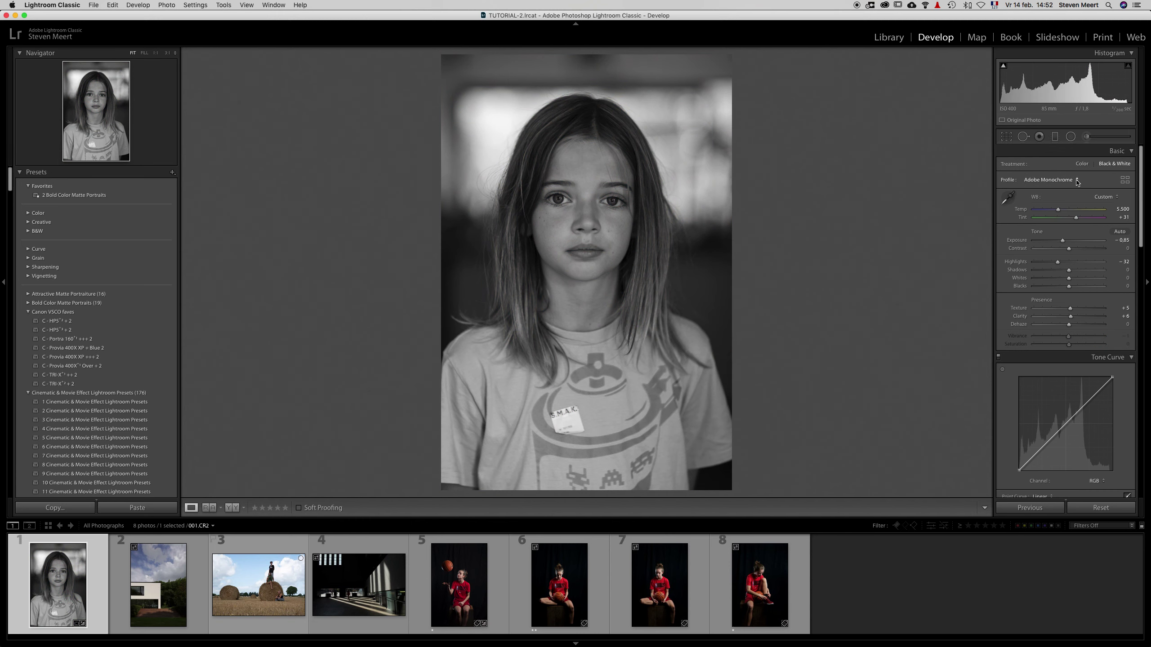
left_click(1125, 180)
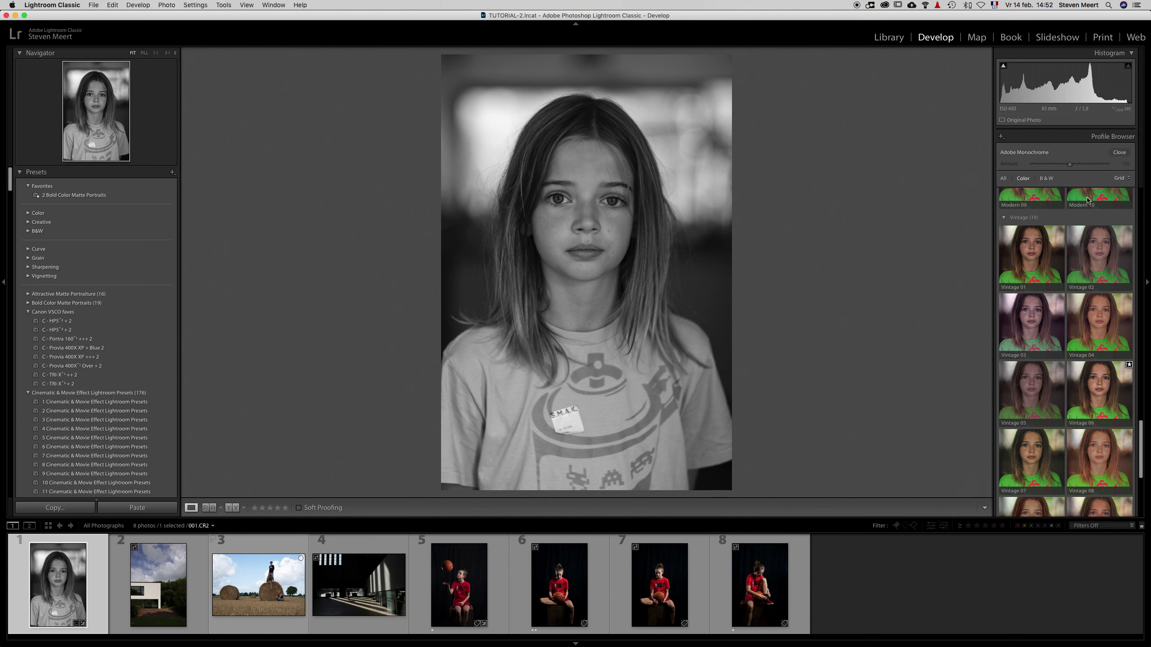
left_click(1049, 180)
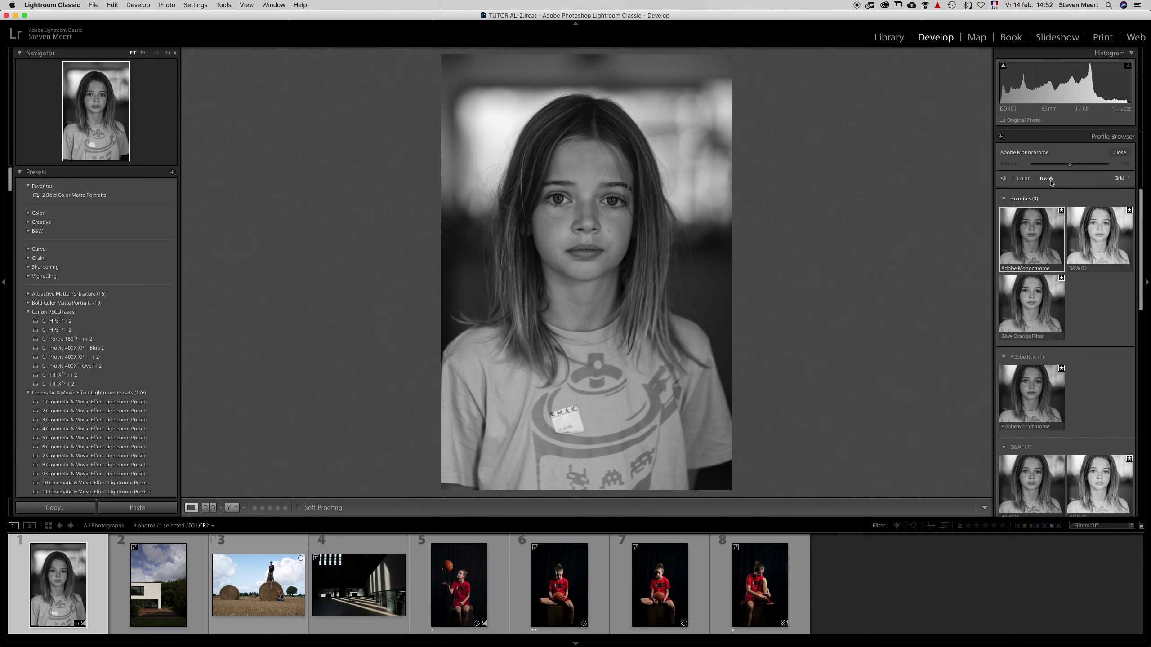
scroll(1095, 377, "down", 5)
left_click(1095, 374)
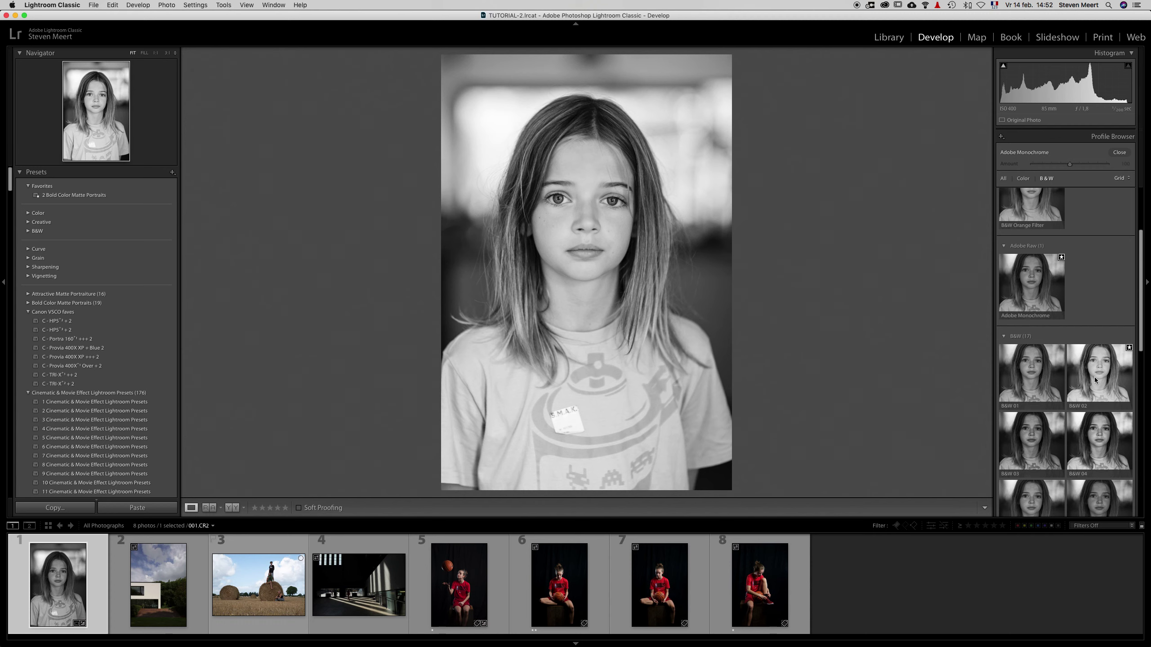
left_click(1094, 377)
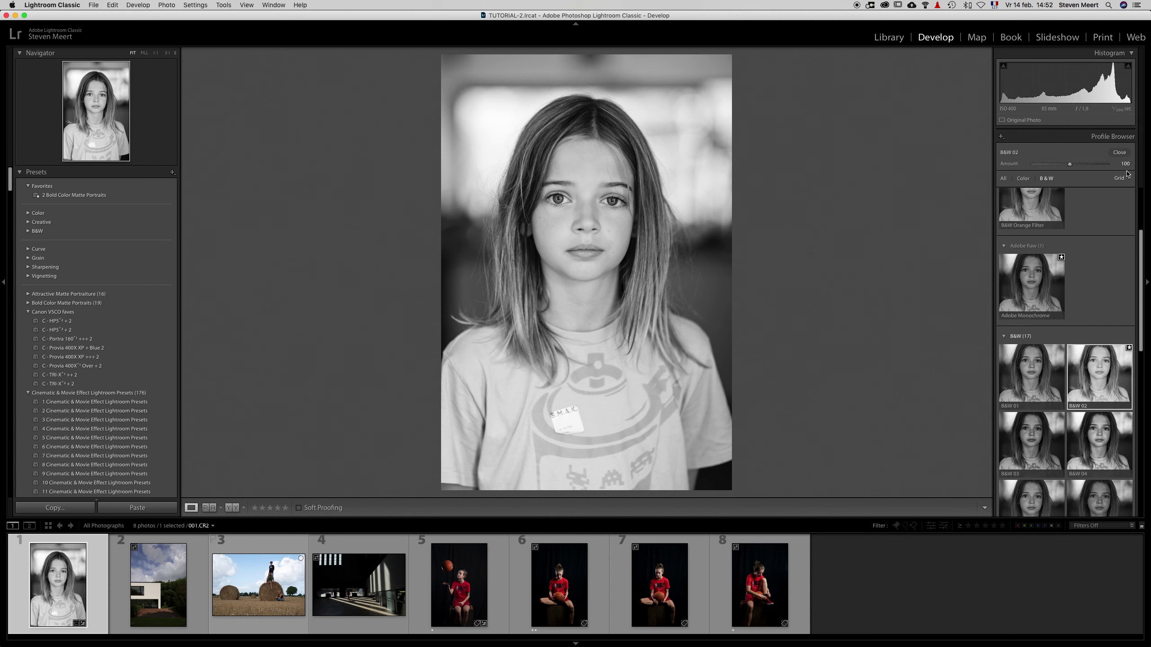
mouse_move(1070, 166)
left_mouse_down()
mouse_move(1041, 168)
mouse_move(1075, 171)
left_mouse_up()
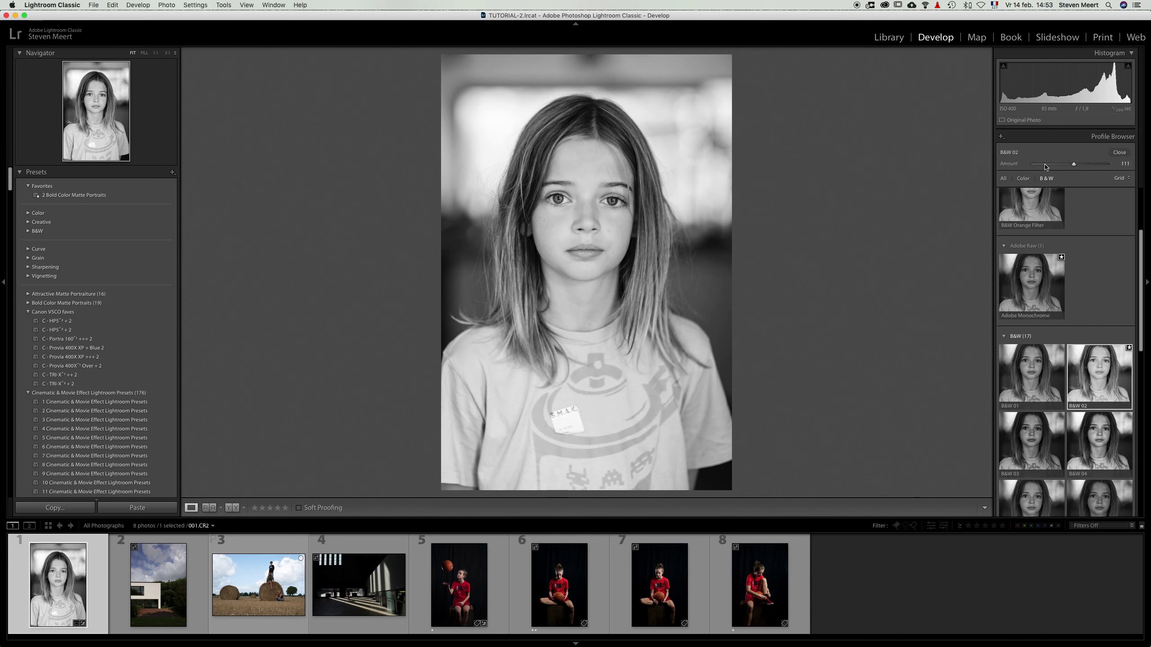
double_click(1009, 165)
Close the Profile Browser and drop Exposure to about −1.55
left_click(1120, 152)
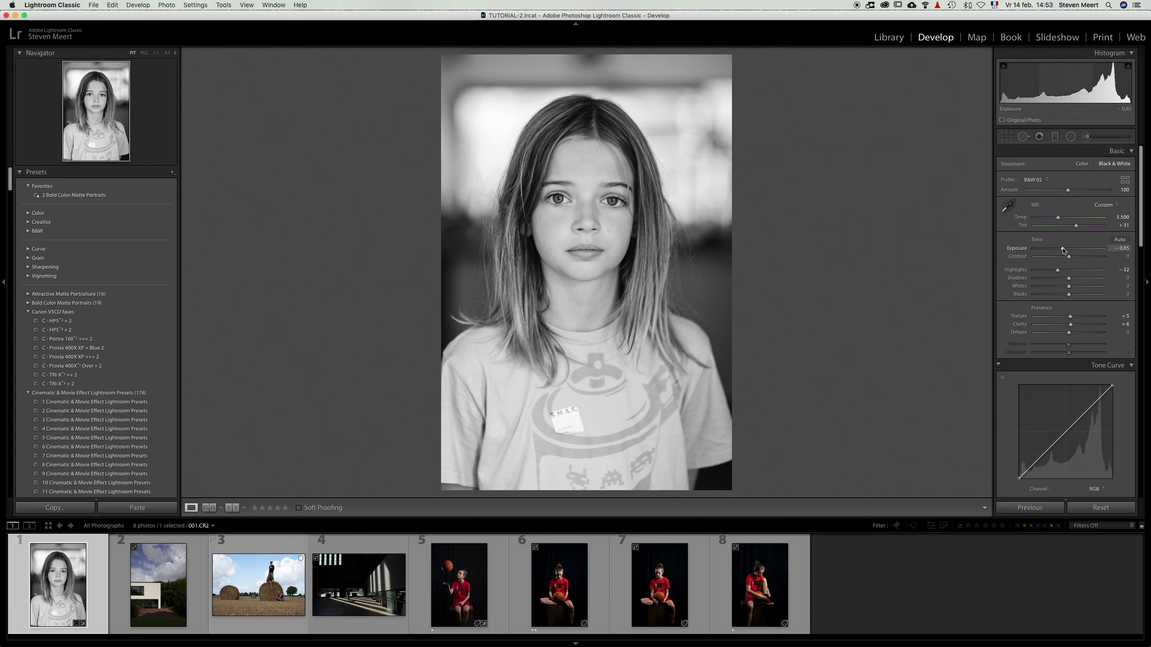
left_click_drag(1063, 251, 1057, 251)
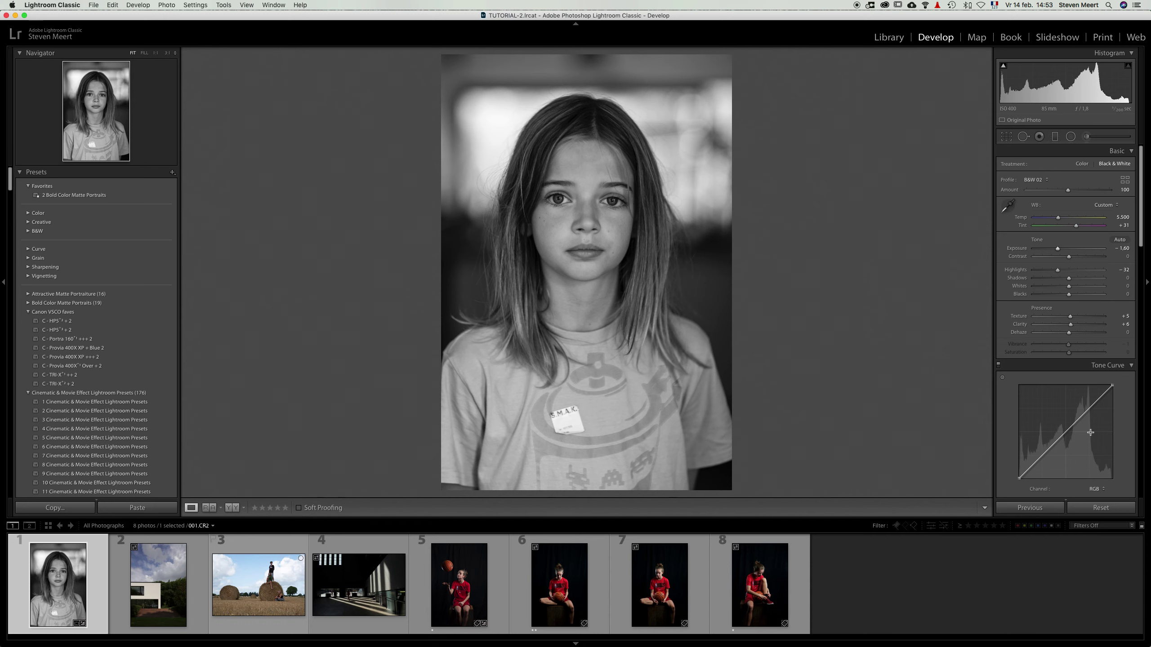
scroll(1090, 433, "down", 6)
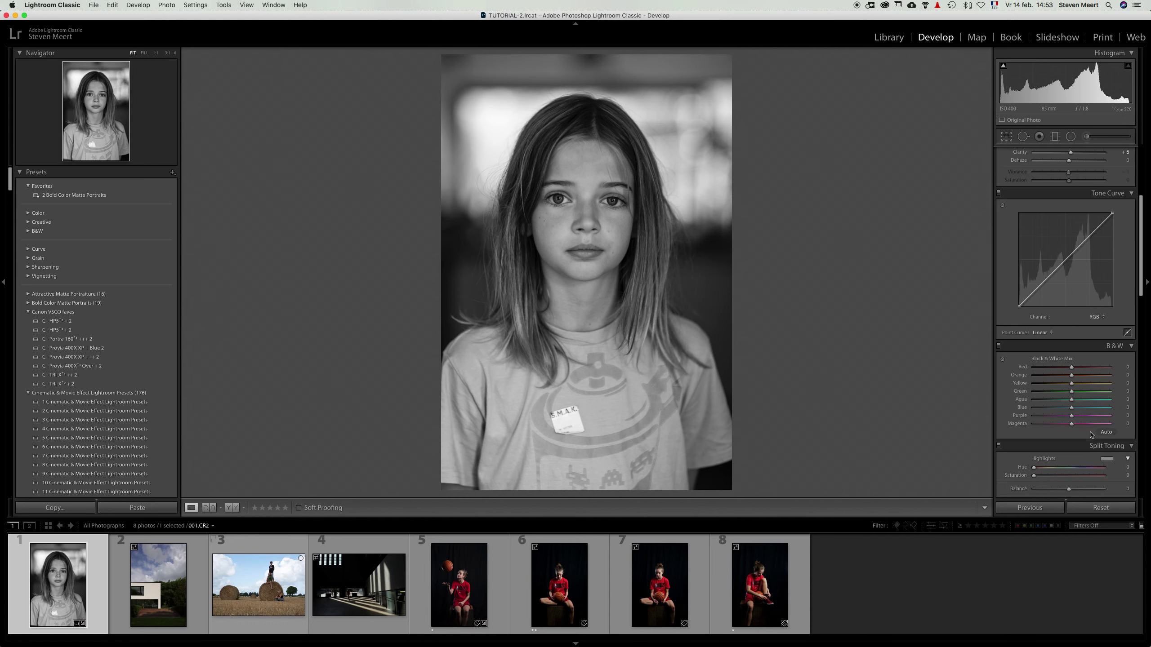
Drag on the shirt with the B&W Mix targeted tool: Yellow −44, Red about +22, Orange +6
scroll(1090, 434, "down", 1)
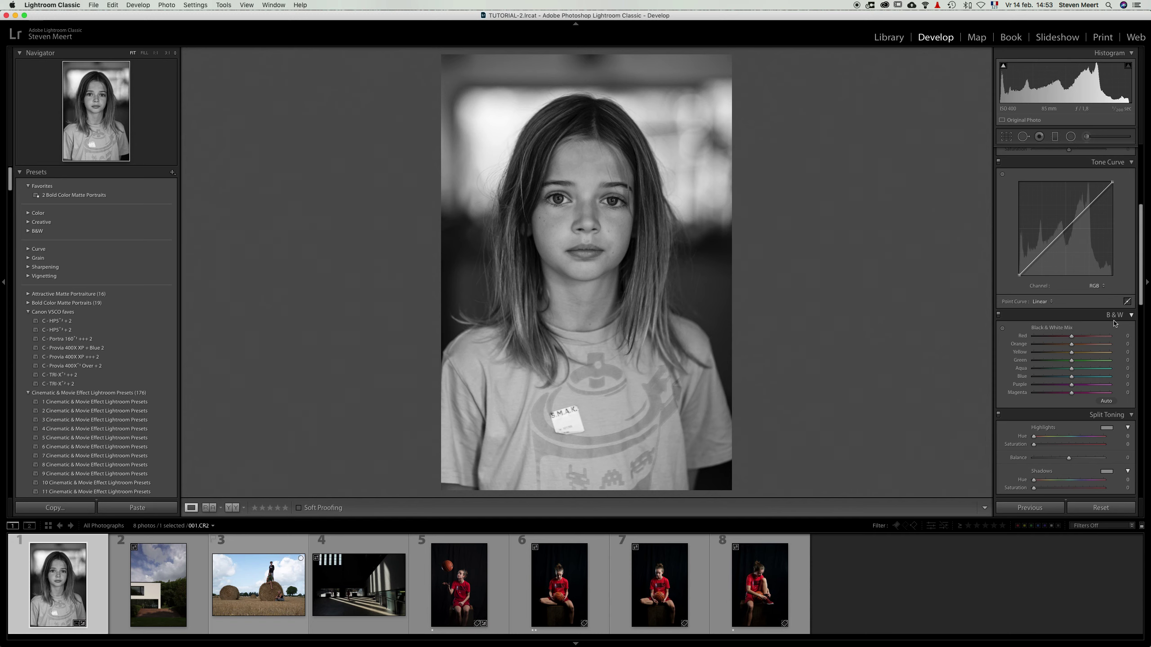
left_click(1002, 329)
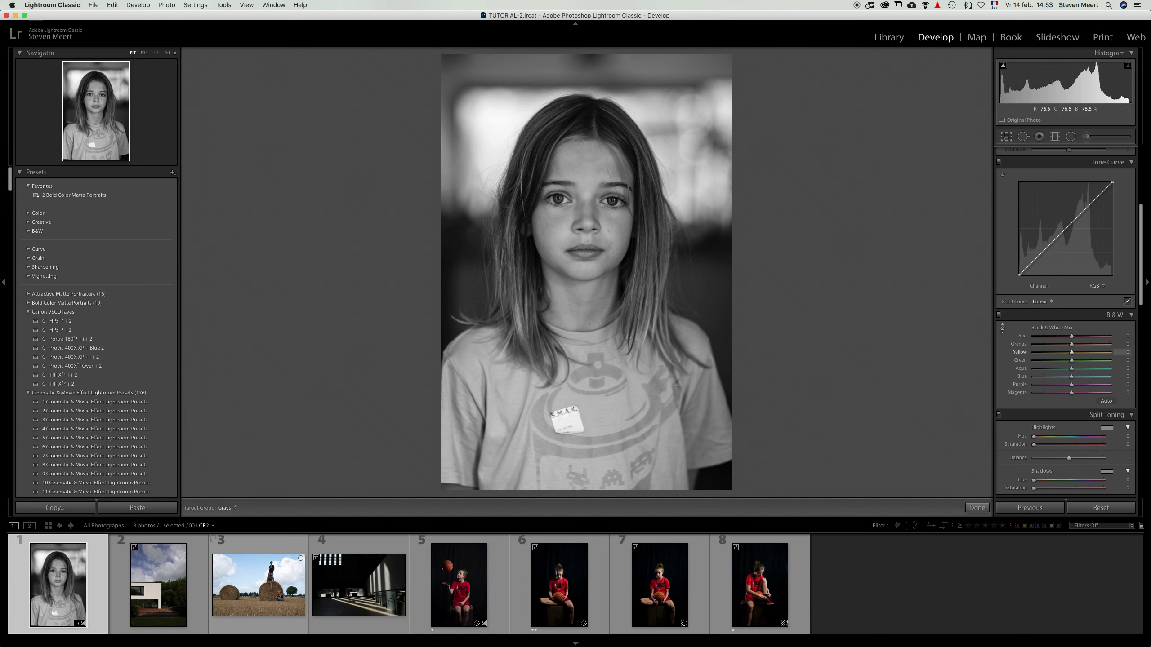
left_click_drag(567, 363, 566, 398)
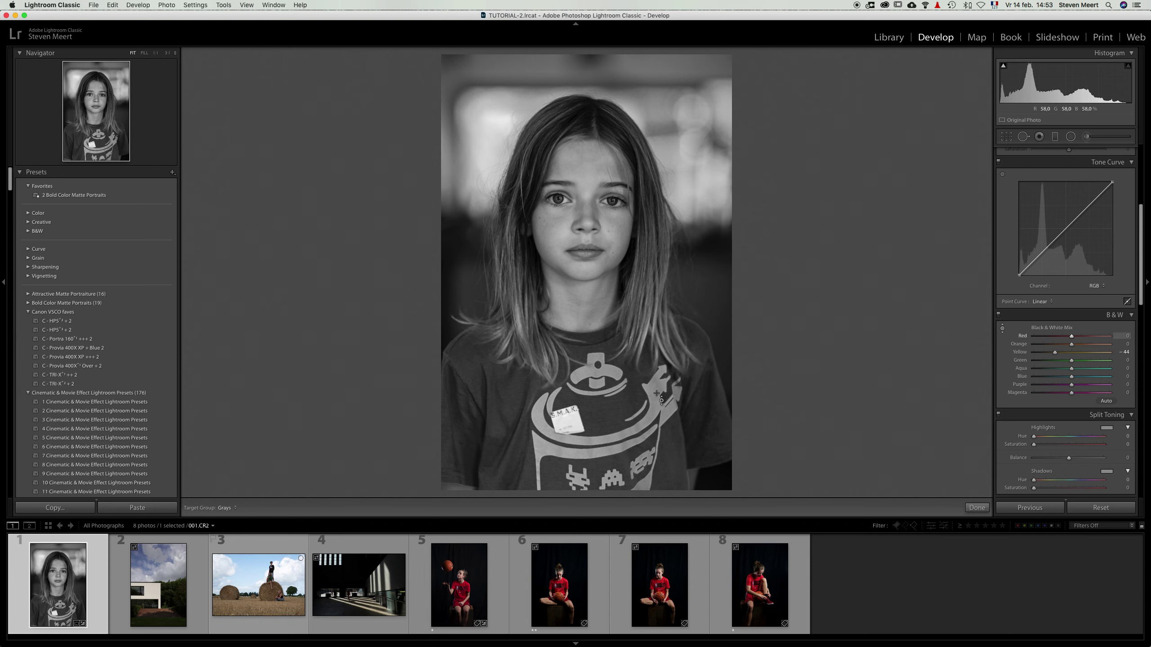
left_click_drag(589, 409, 589, 372)
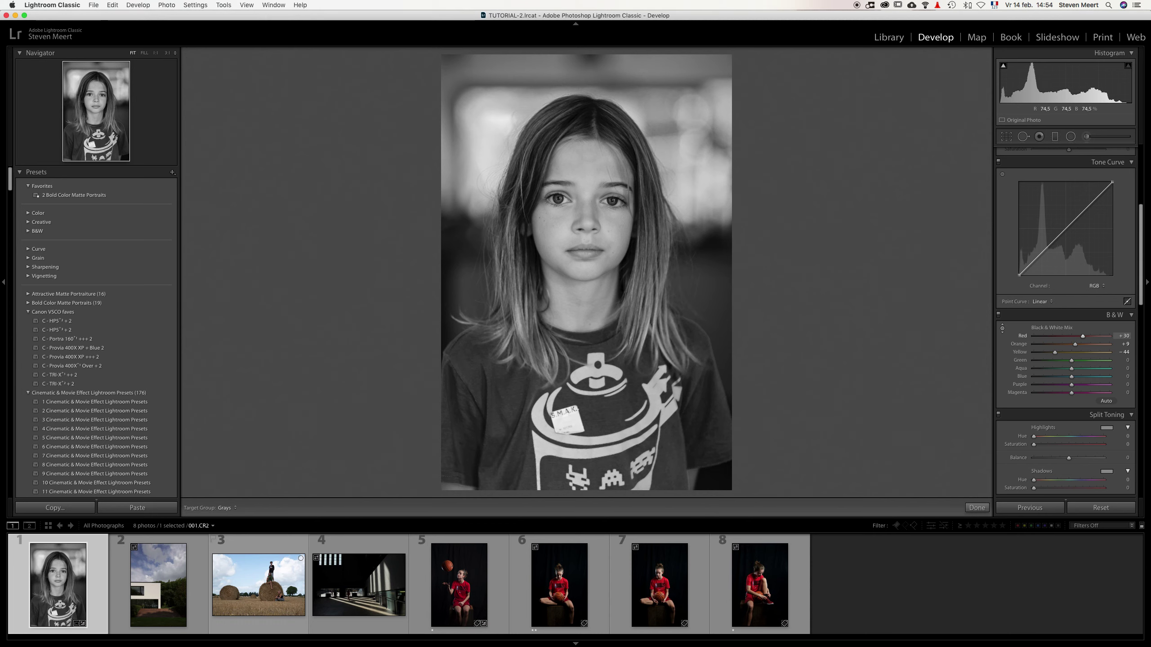
mouse_move(589, 372)
left_mouse_down()
mouse_move(589, 408)
mouse_move(589, 390)
left_mouse_up()
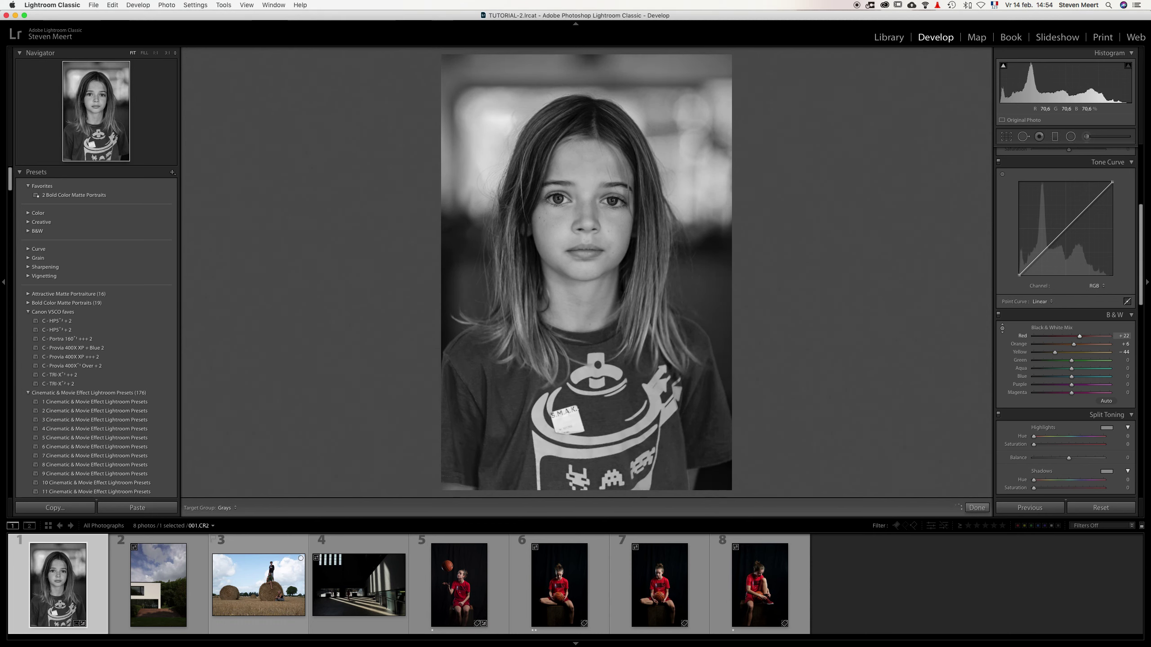